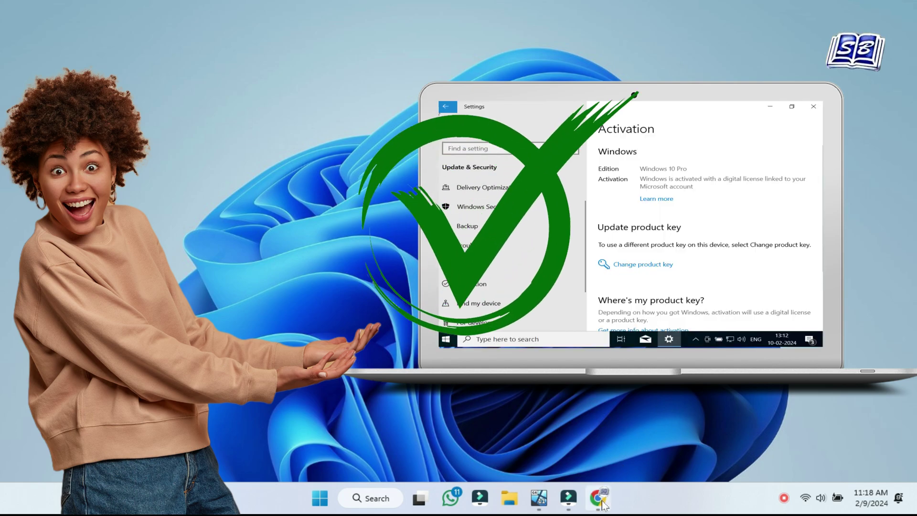
Search Chrome for 'windows 10 download' and open Microsoft's Download Windows 10 page.
mouse_move(602, 504)
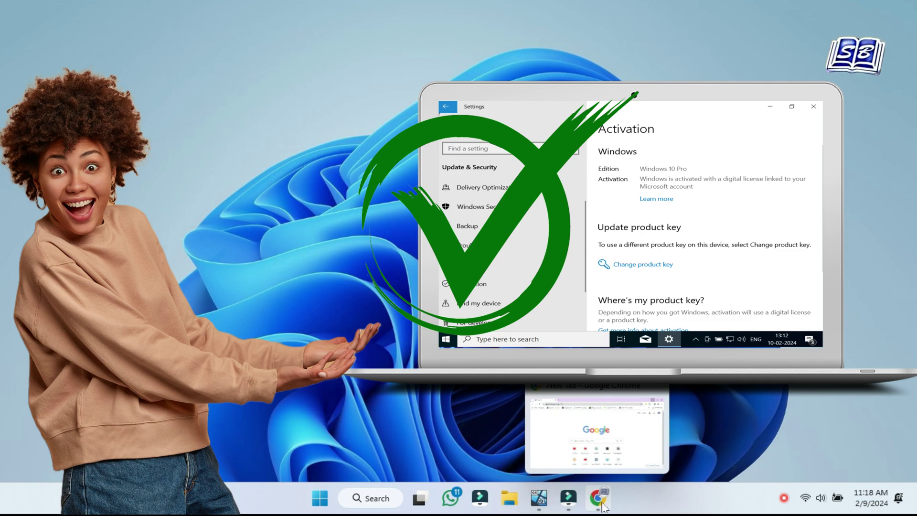
click(603, 503)
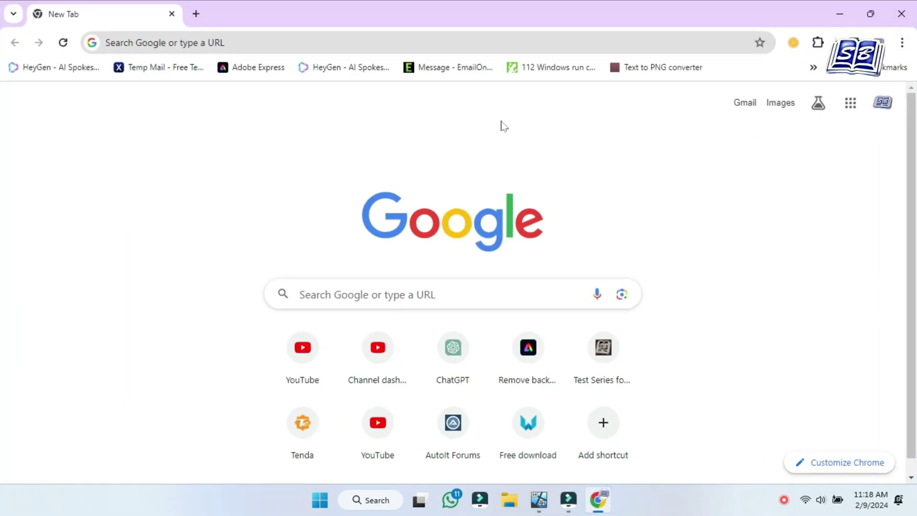
click(518, 41)
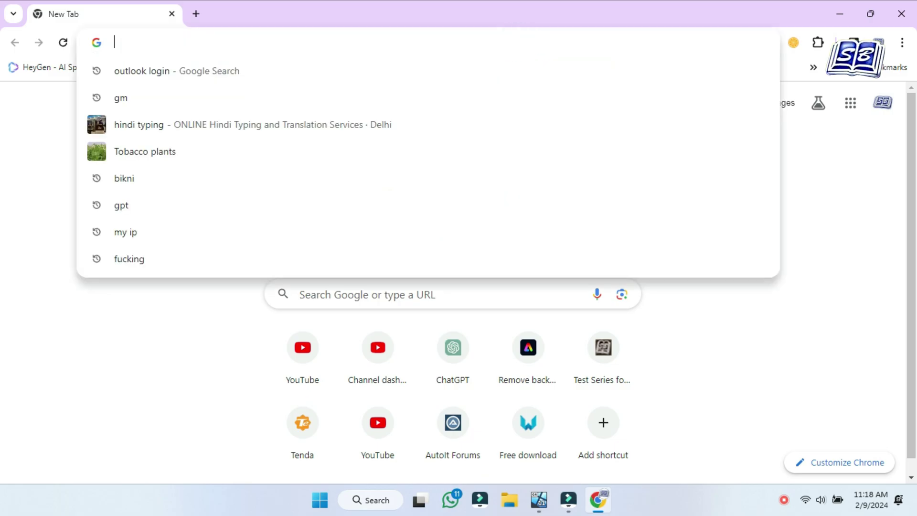
text(windows 10)
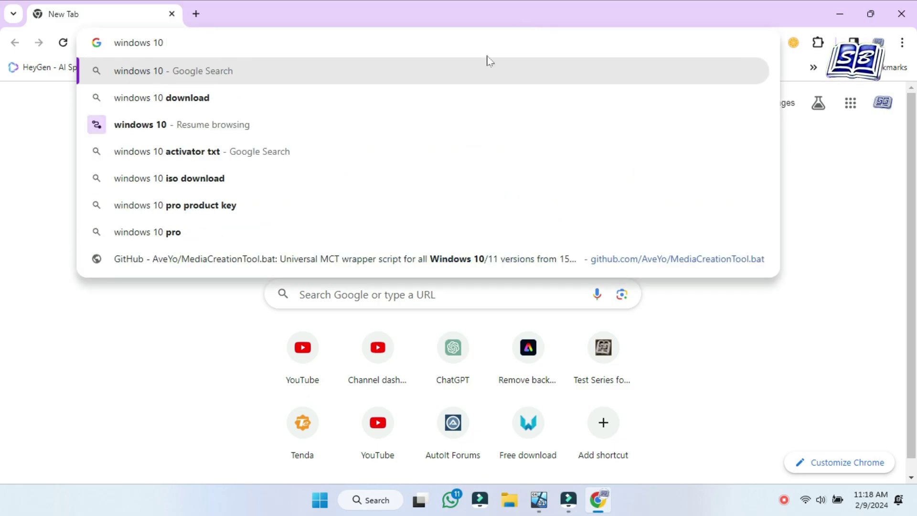
click(404, 97)
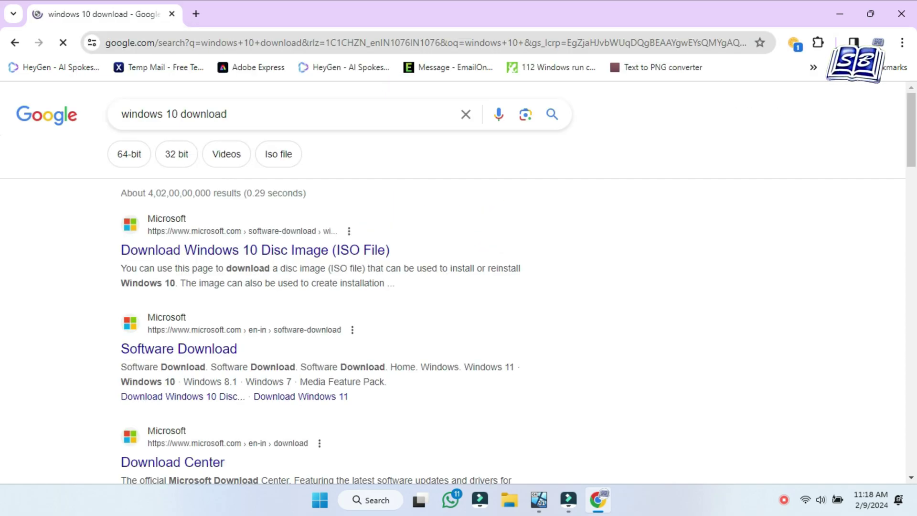
click(310, 251)
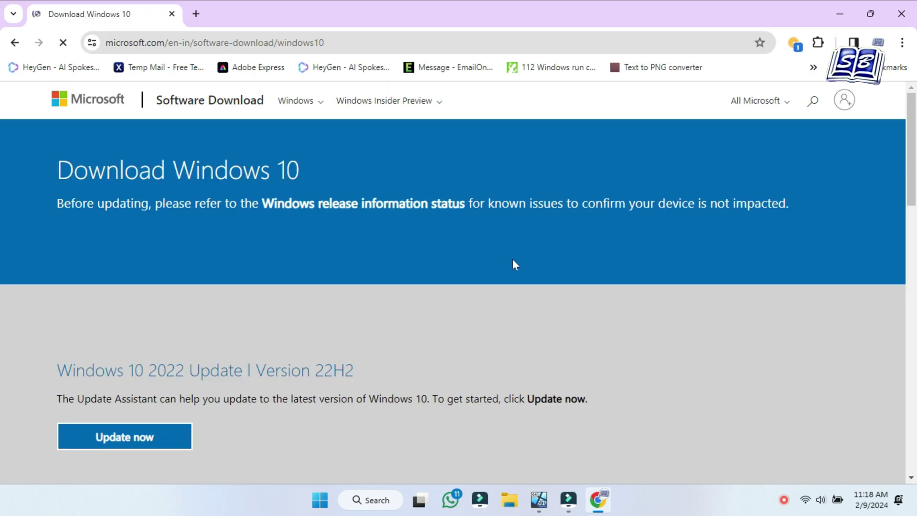
Download MediaCreationTool22H2 and save it to the Desktop.
scroll(377, 269, down, 4)
scroll(288, 296, down, 3)
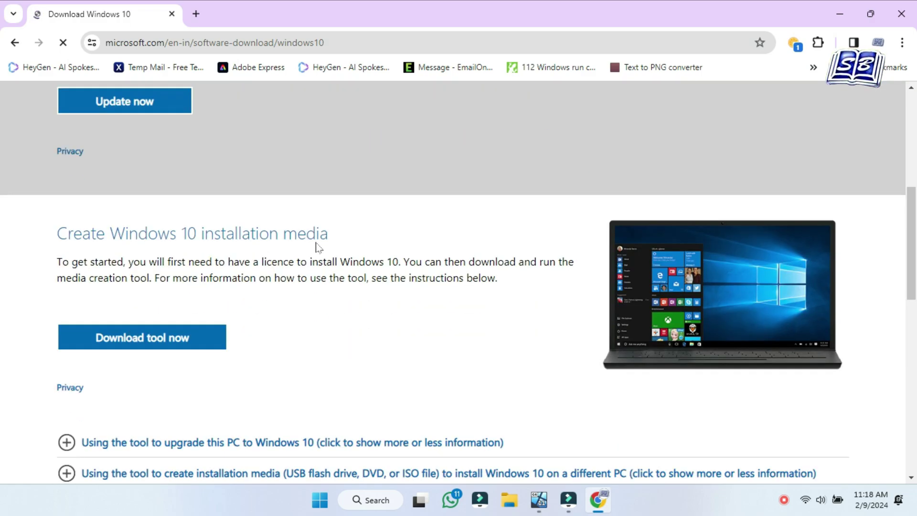
scroll(246, 332, down, 7)
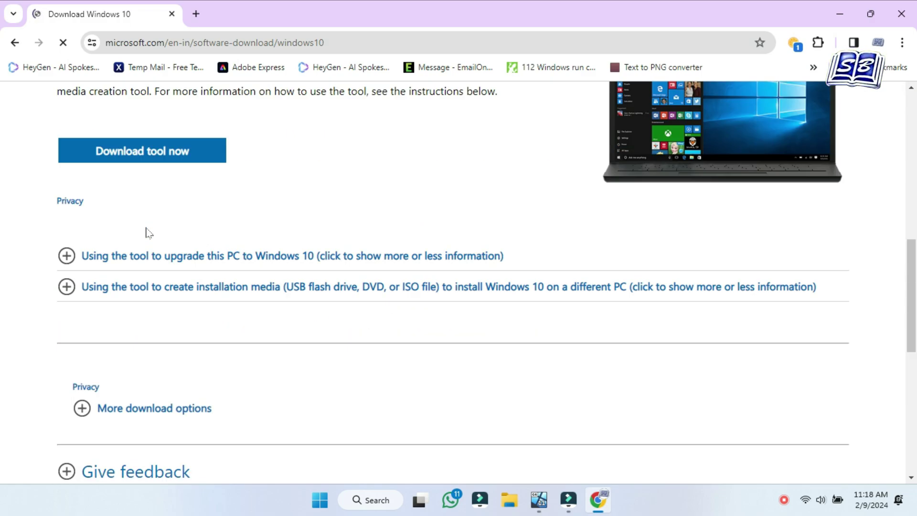
scroll(280, 291, down, 6)
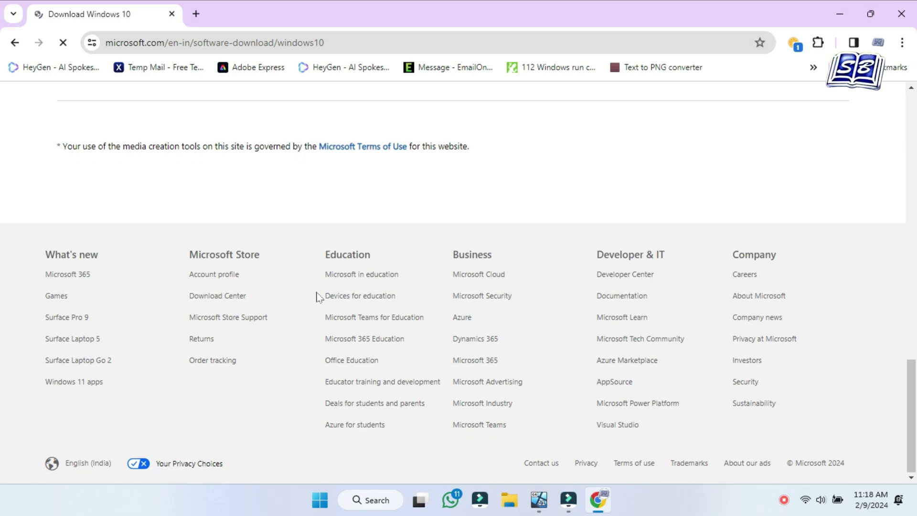
scroll(317, 295, up, 8)
scroll(319, 297, up, 4)
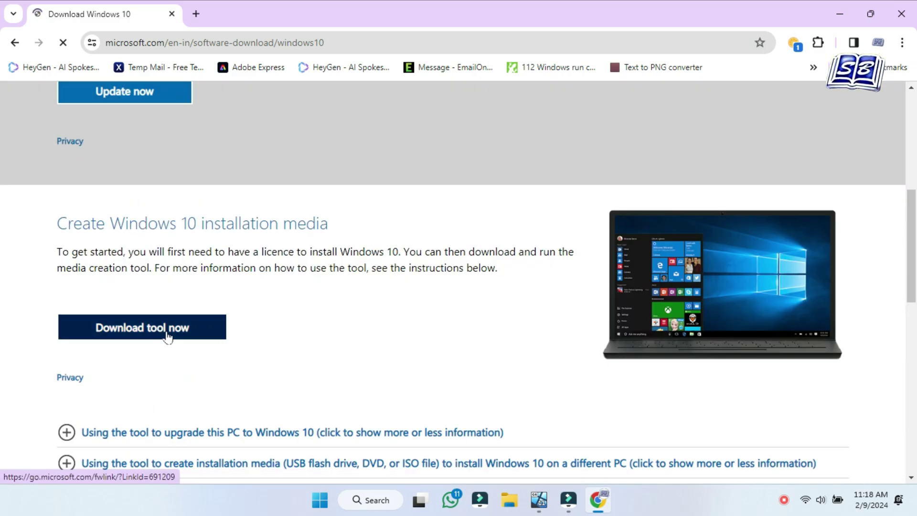
click(176, 337)
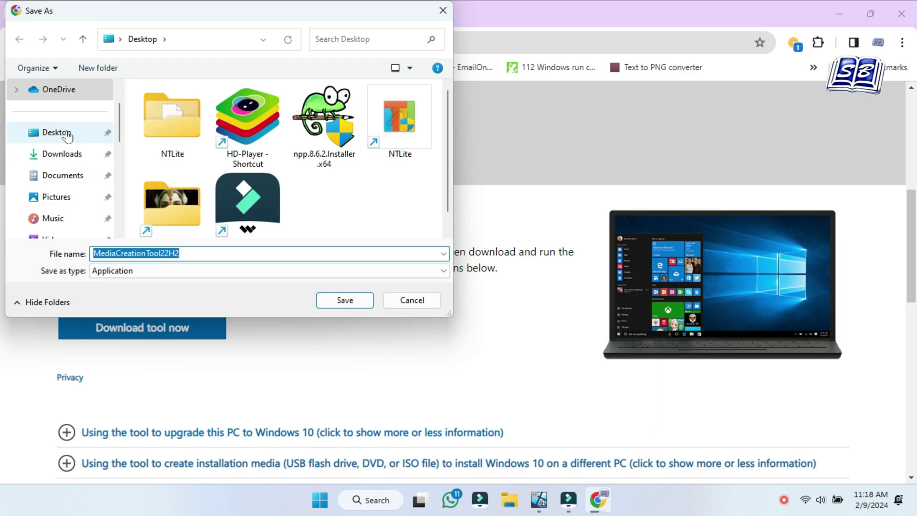
click(334, 300)
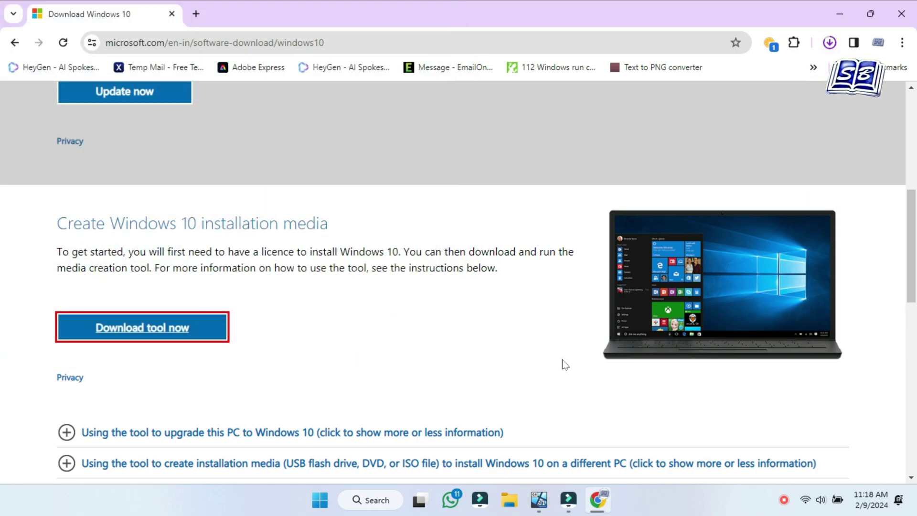
Show the downloaded MediaCreationTool22H2 in the Desktop folder and launch it.
click(800, 100)
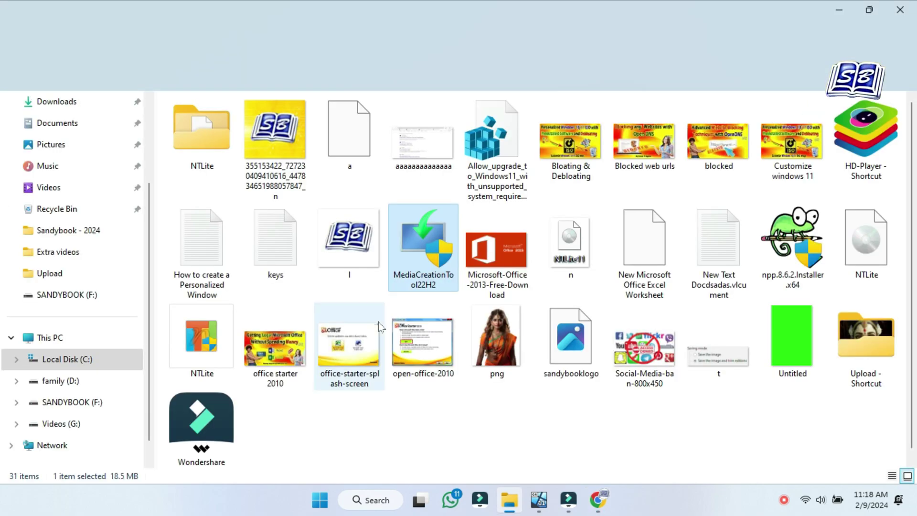
double_click(417, 258)
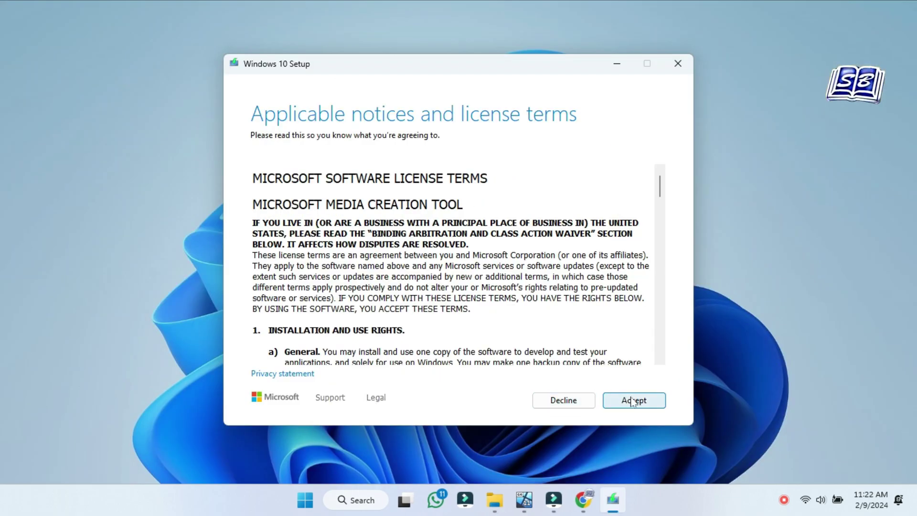
Accept the licence and create Windows 10 installation media as an ISO file saved in Downloads.
click(633, 401)
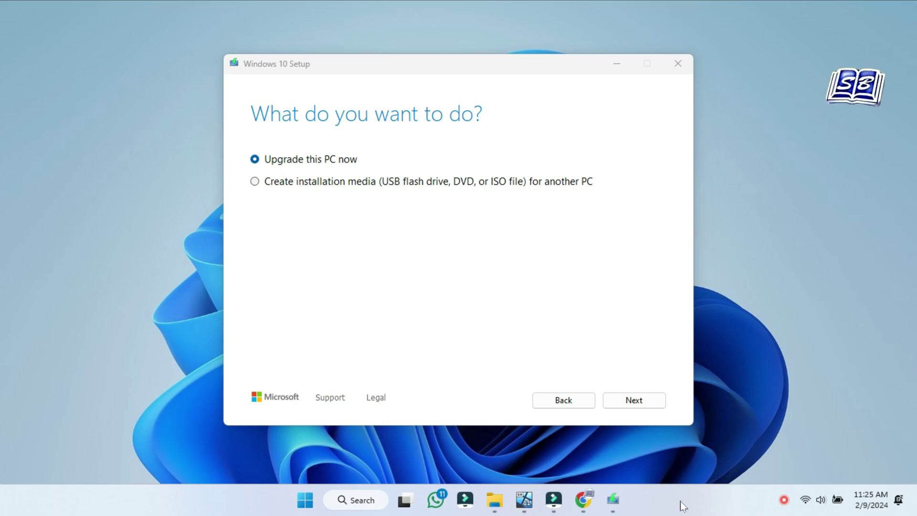
click(375, 185)
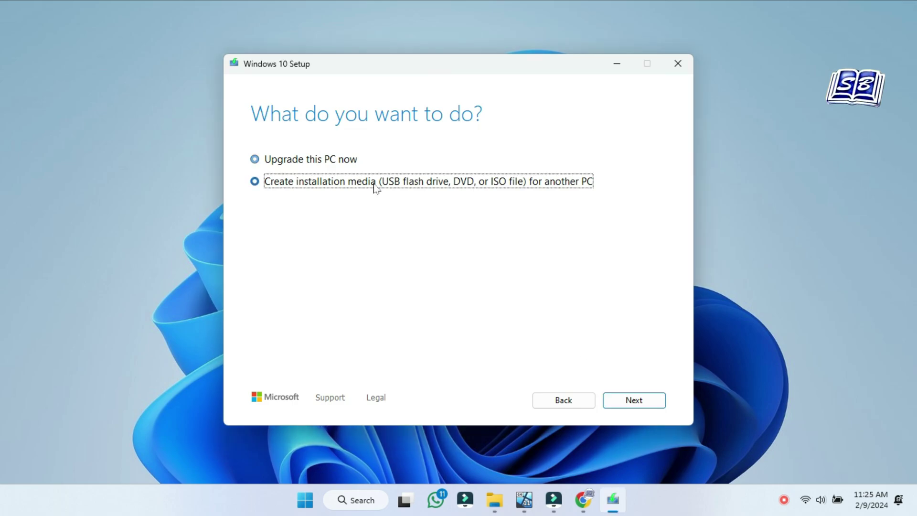
click(650, 400)
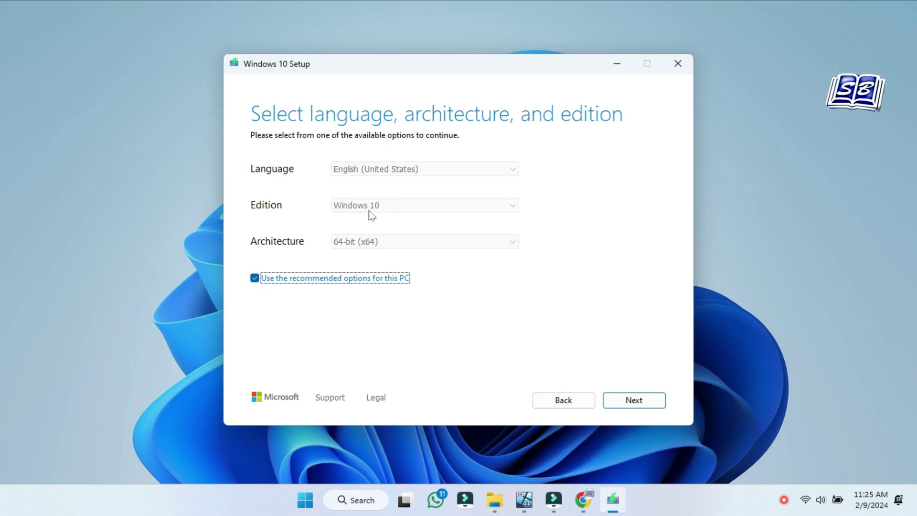
click(634, 400)
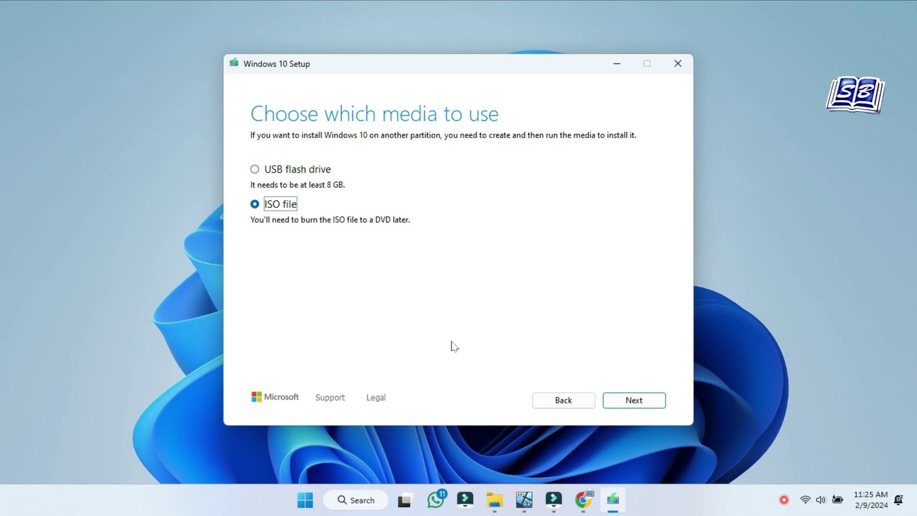
click(617, 399)
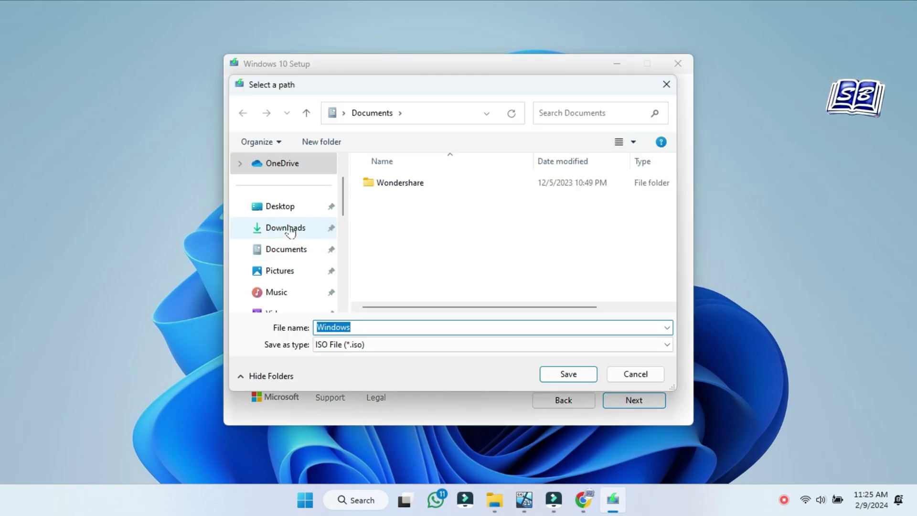
click(286, 228)
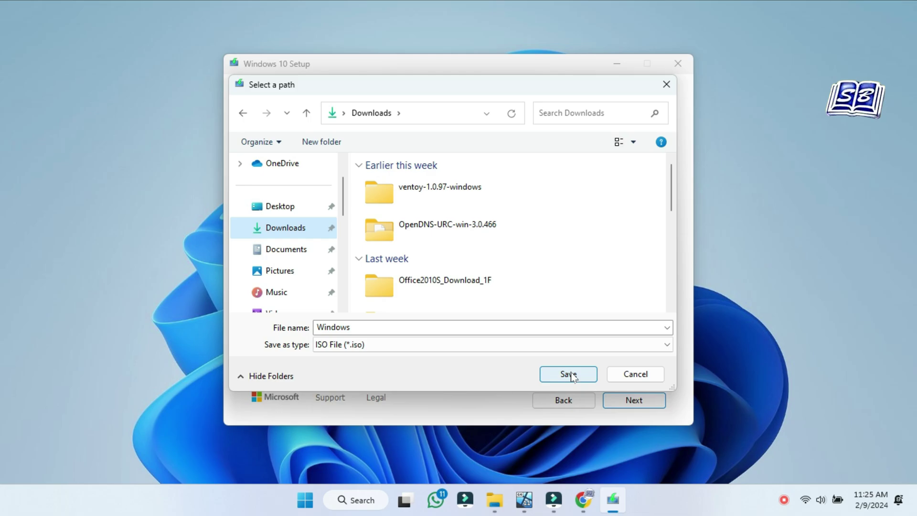
click(571, 375)
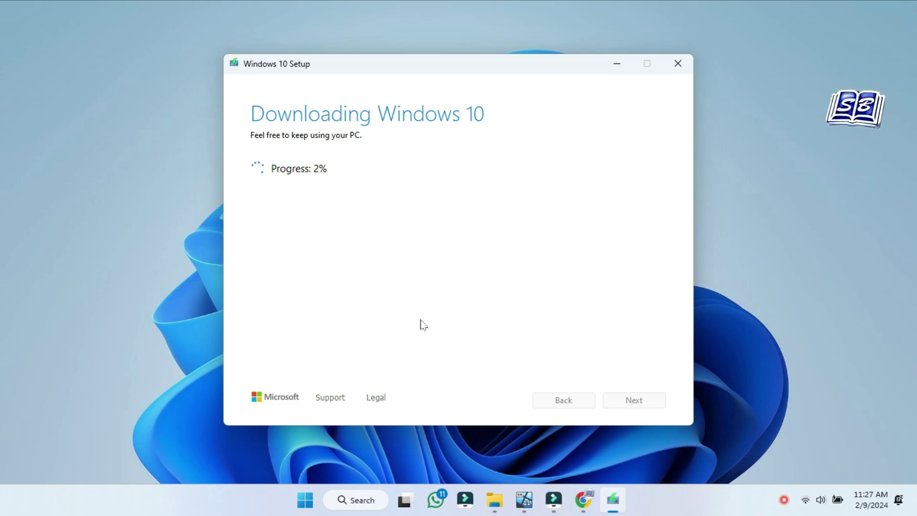
Cancel the Windows 10 download at 3% and confirm quitting the setup.
click(682, 70)
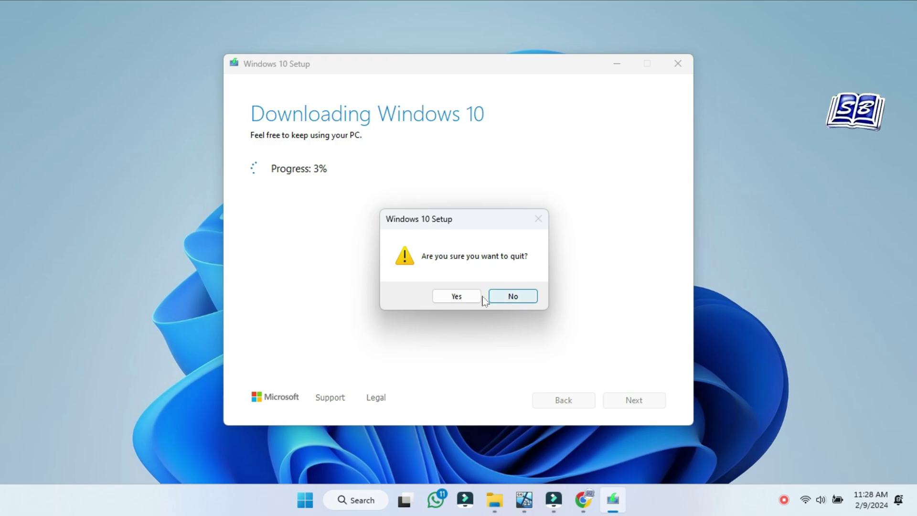
click(466, 298)
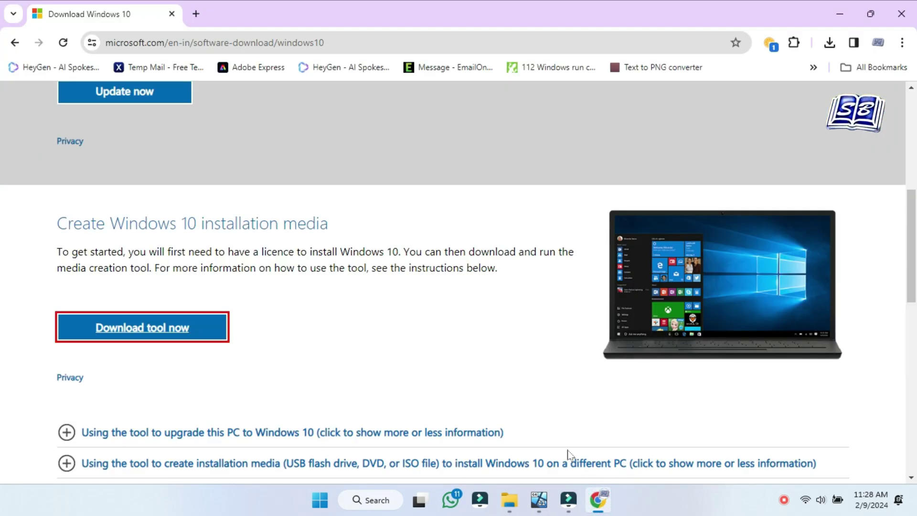
Inspect the download page in DevTools and show the Network conditions panel.
scroll(83, 297, down, 2)
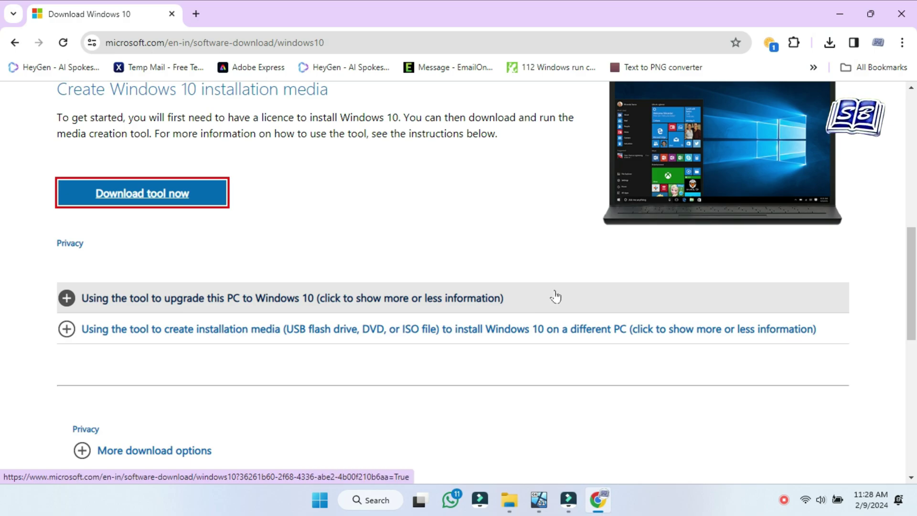
right_click(461, 219)
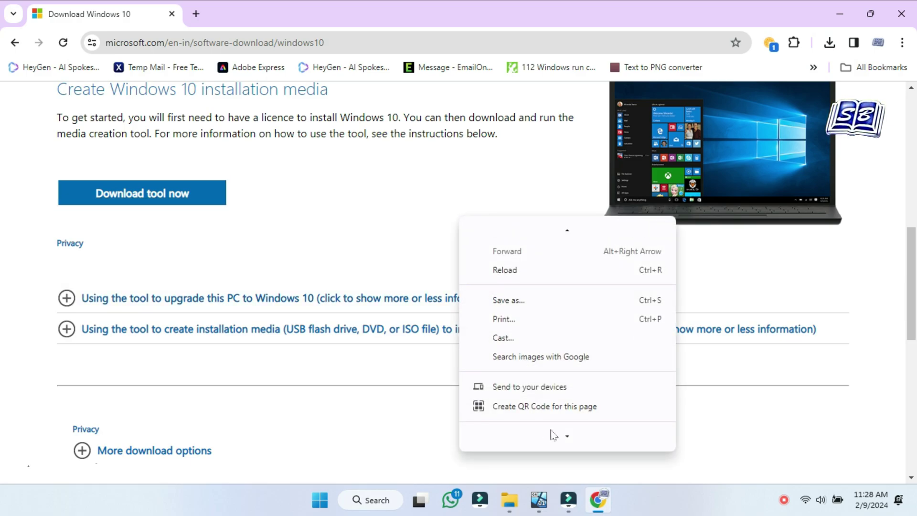
click(537, 445)
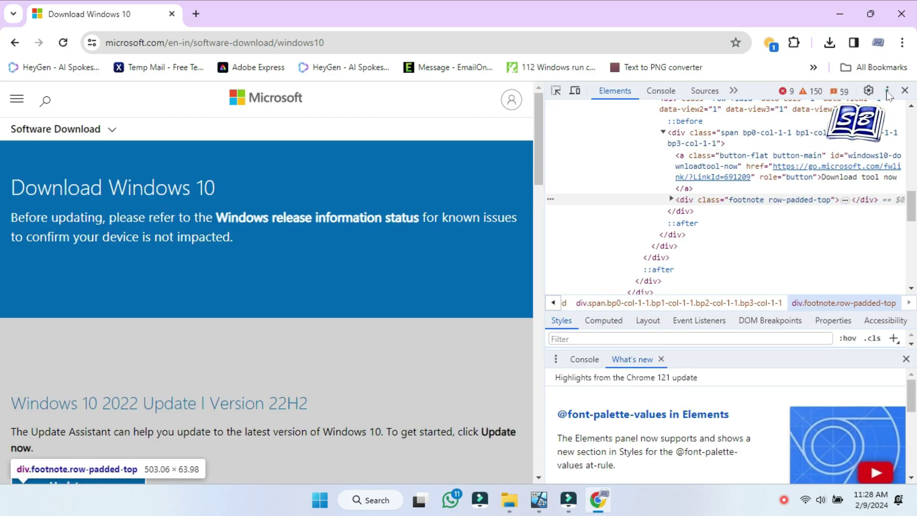
click(887, 91)
mouse_move(812, 197)
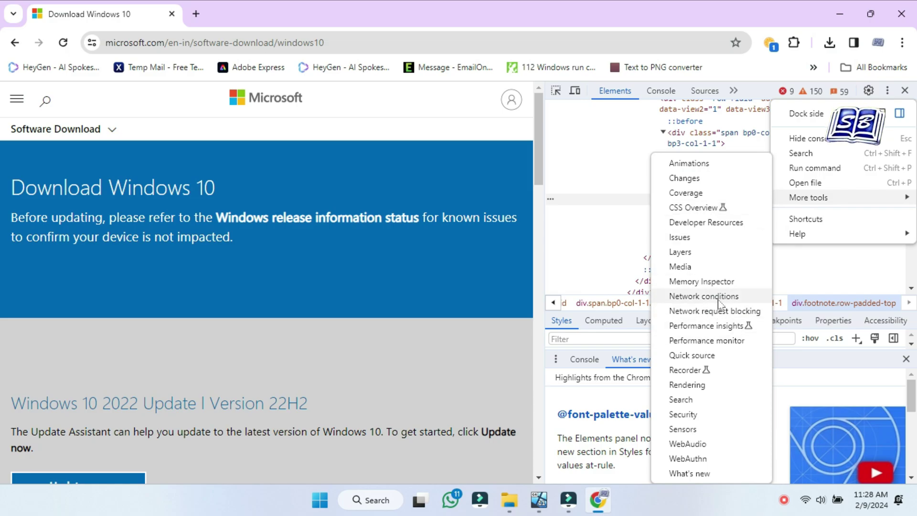
click(703, 298)
Replace the browser default user agent with Chrome — Android Mobile.
scroll(716, 420, down, 2)
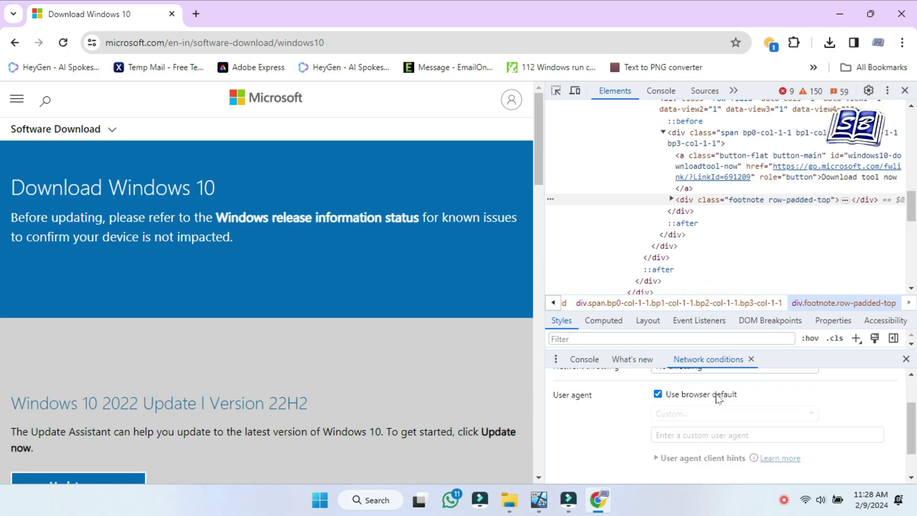
scroll(726, 411, up, 2)
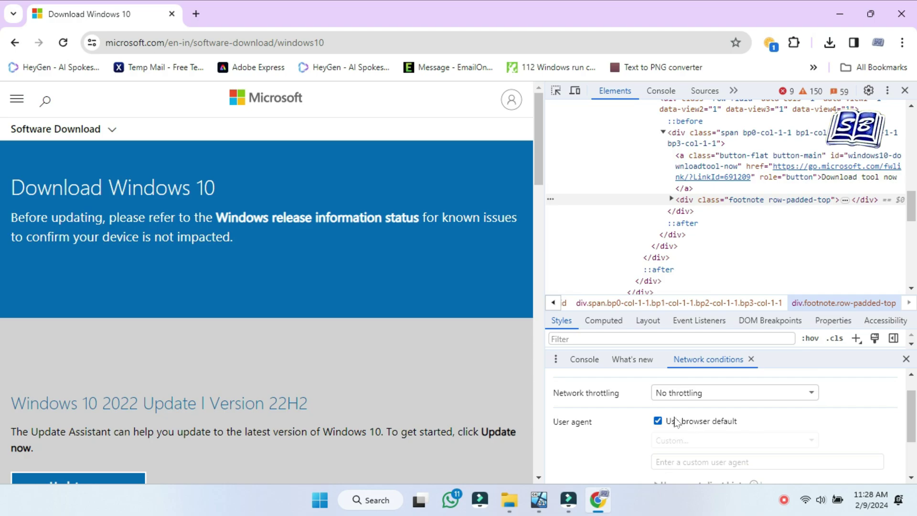
click(658, 422)
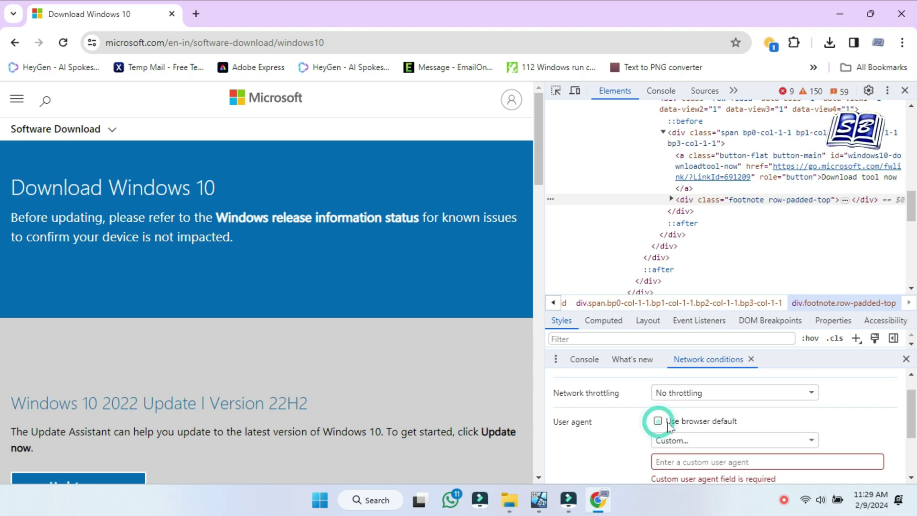
scroll(788, 436, down, 1)
scroll(788, 438, up, 1)
click(777, 340)
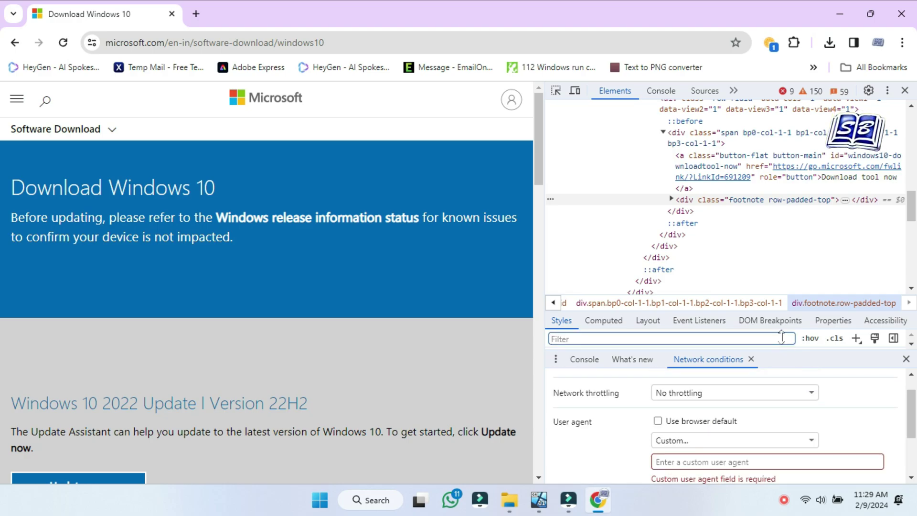
drag(781, 337, 781, 261)
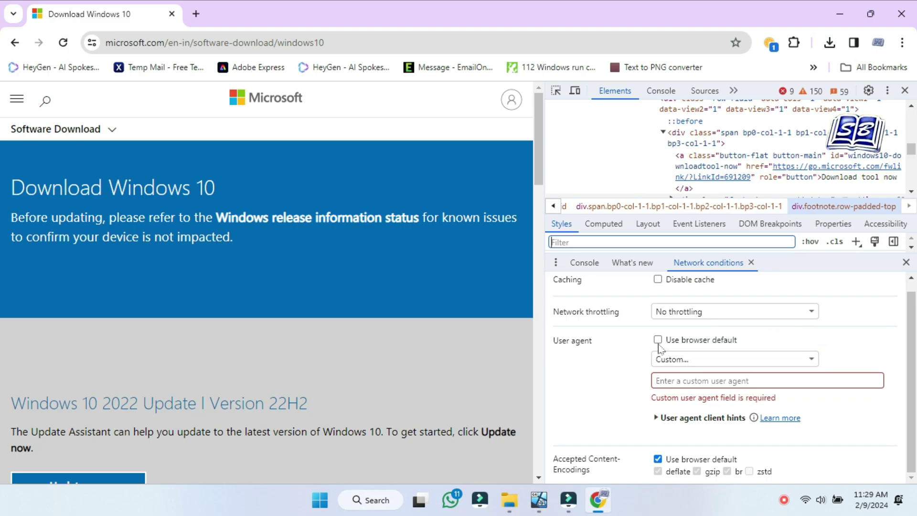
click(811, 359)
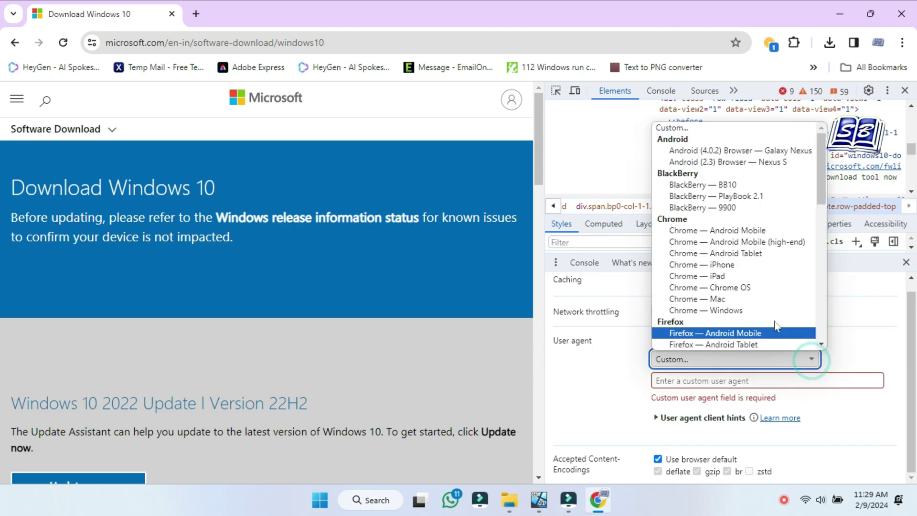
click(760, 234)
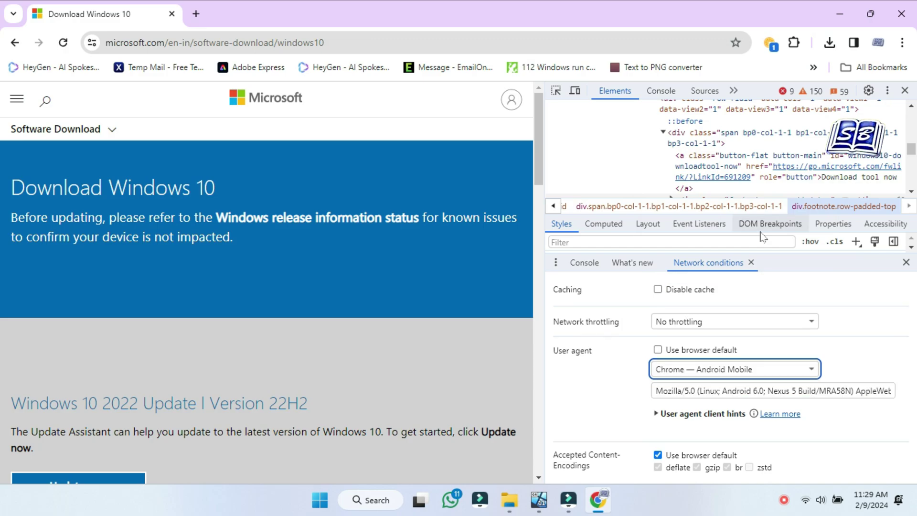
Reload the page with the mobile user agent and close DevTools.
click(63, 43)
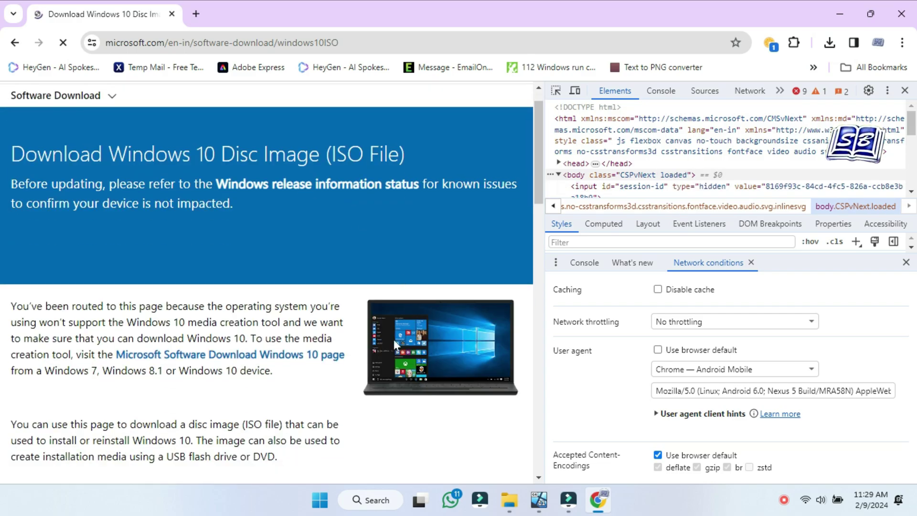
scroll(373, 334, down, 8)
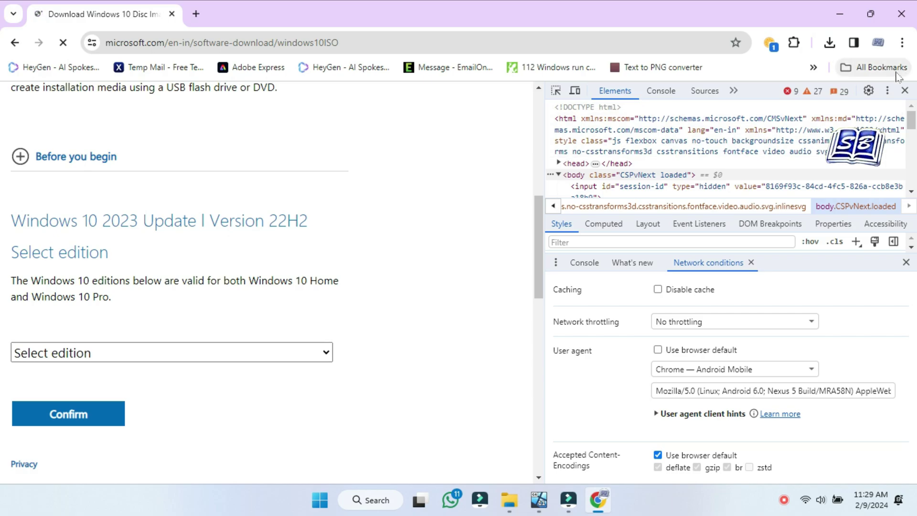
click(904, 90)
Select Windows 10 (multi-edition ISO) and English (United States), confirming each choice.
click(119, 227)
click(143, 265)
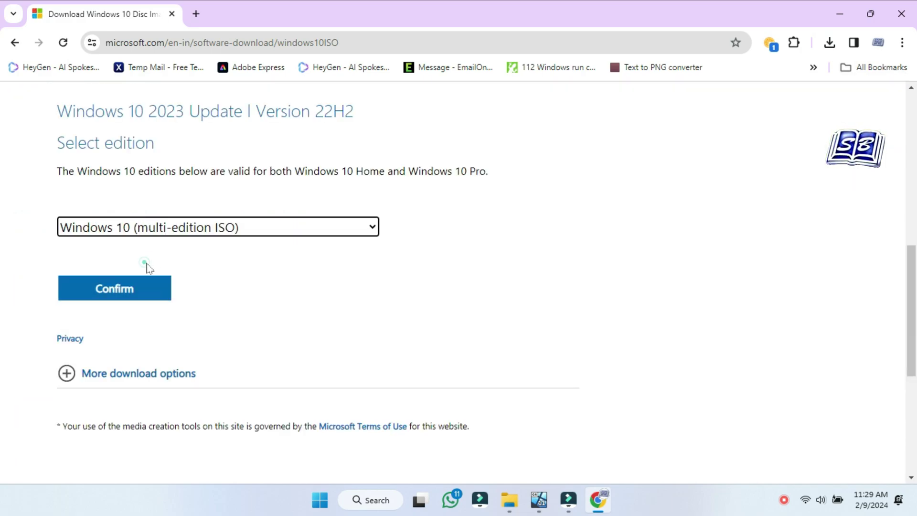
click(133, 298)
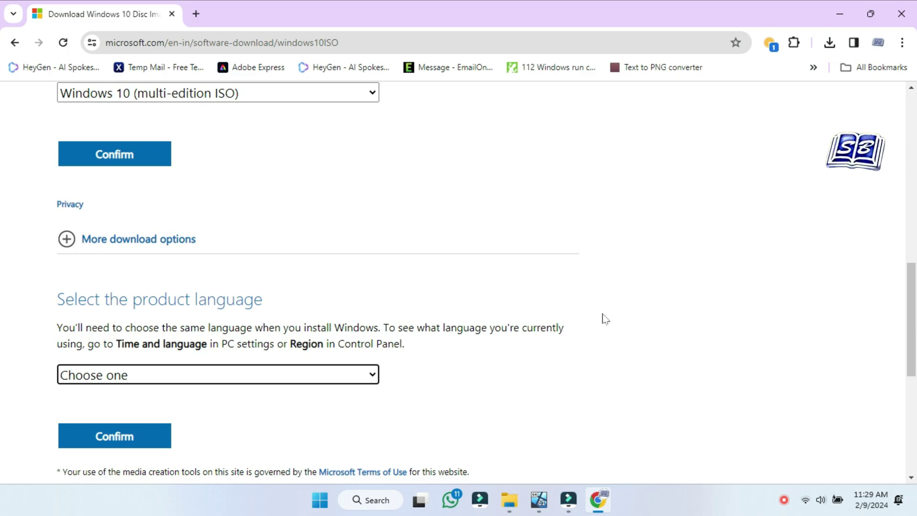
click(365, 310)
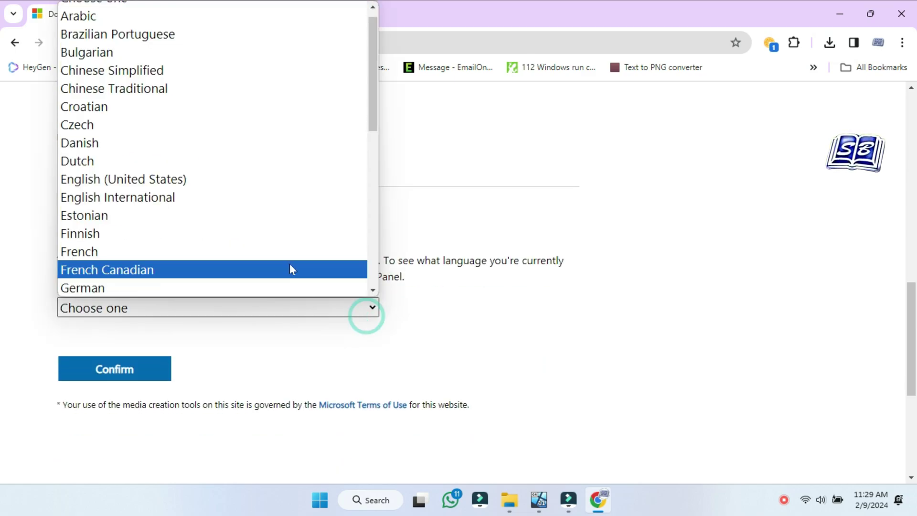
click(275, 186)
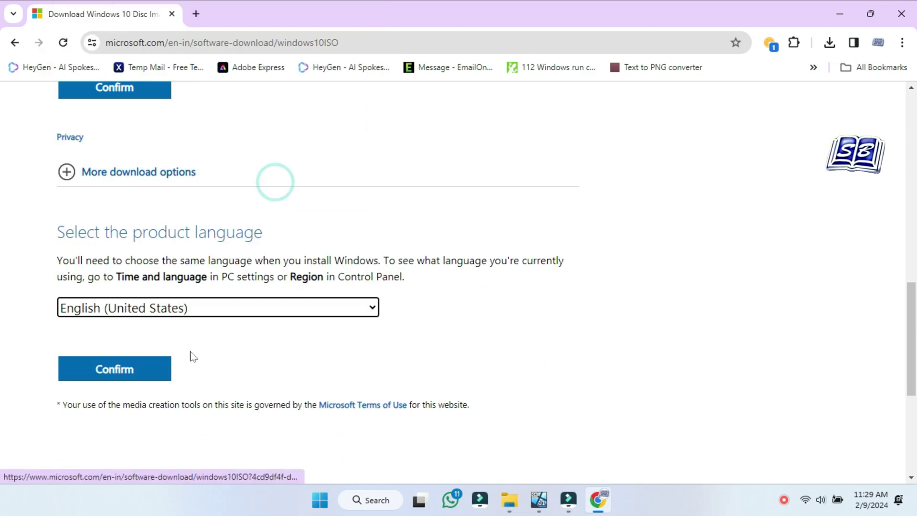
click(147, 373)
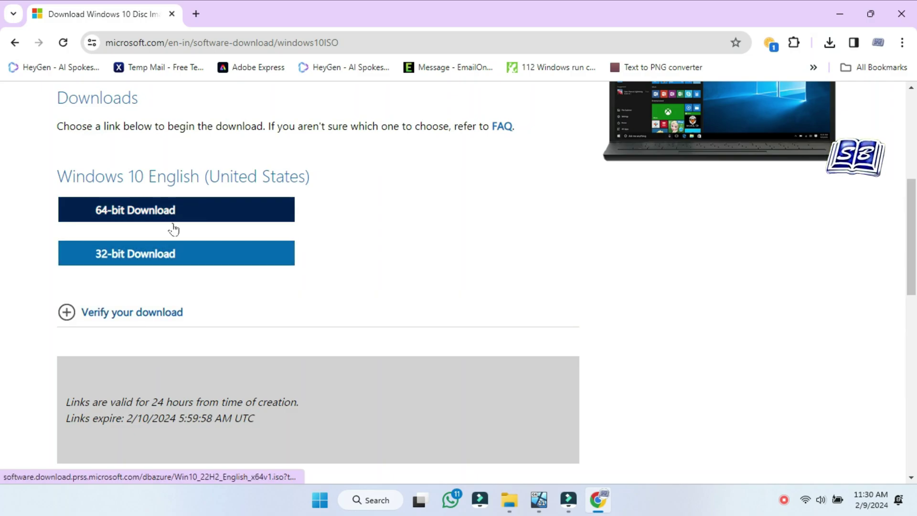
Download the 64-bit Windows 10 ISO into the Downloads folder.
click(182, 213)
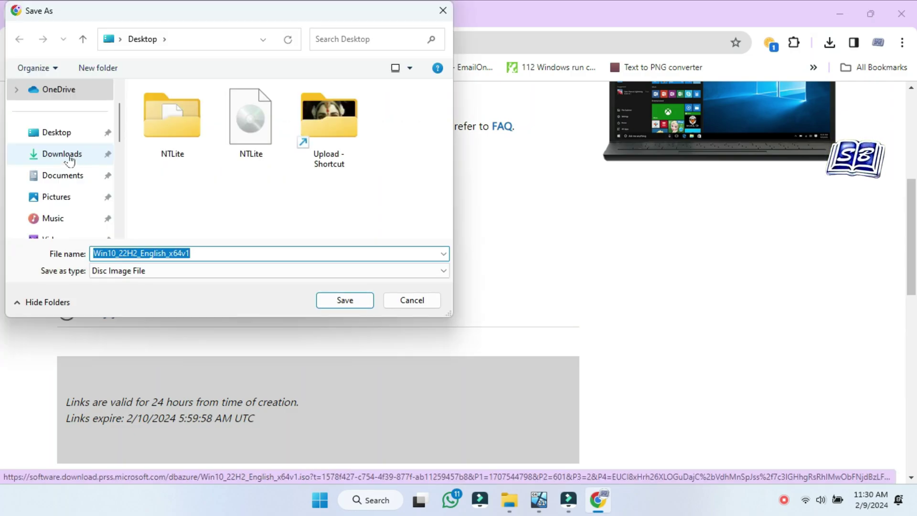
click(67, 155)
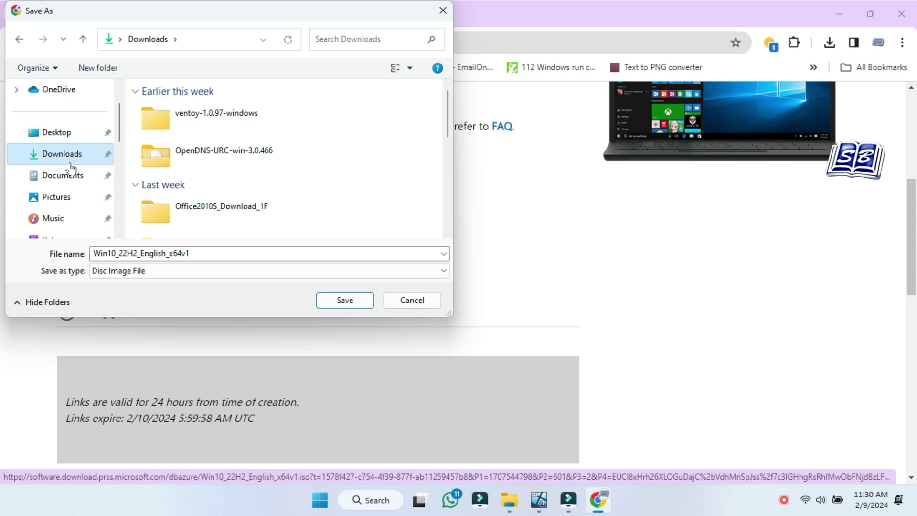
click(345, 301)
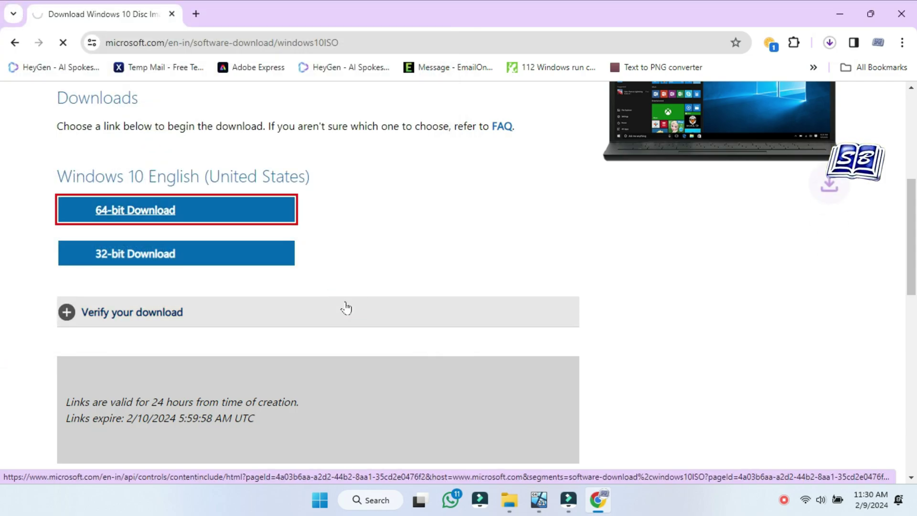
Check download progress and view Win10_22H2_English_x64v1 in the Downloads folder.
click(828, 43)
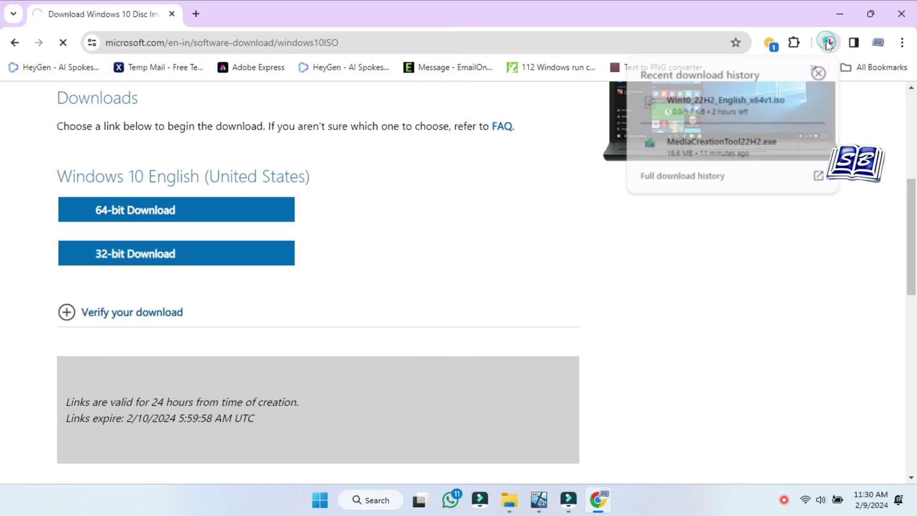
mouse_move(700, 122)
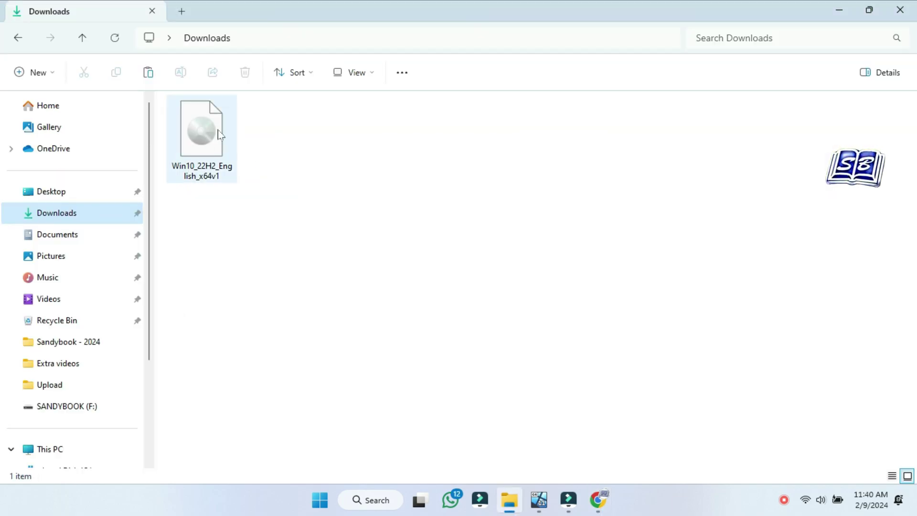
mouse_move(219, 153)
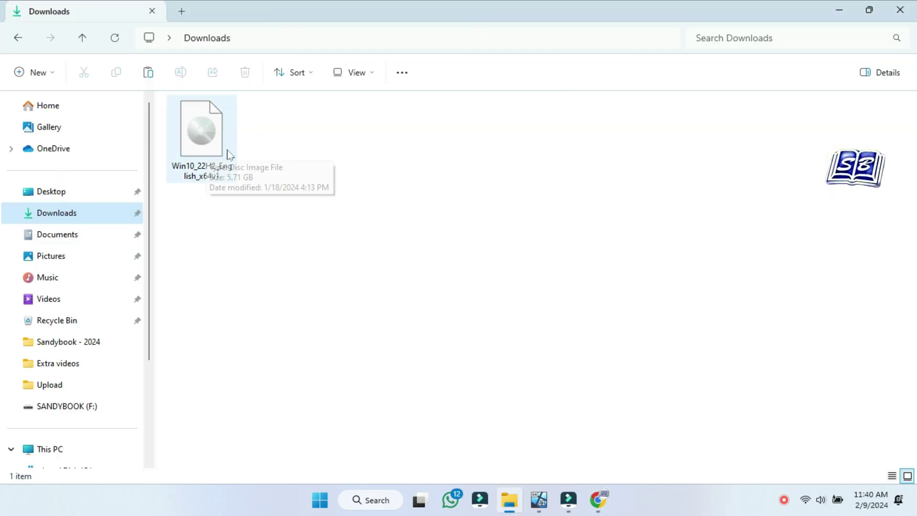
click(234, 203)
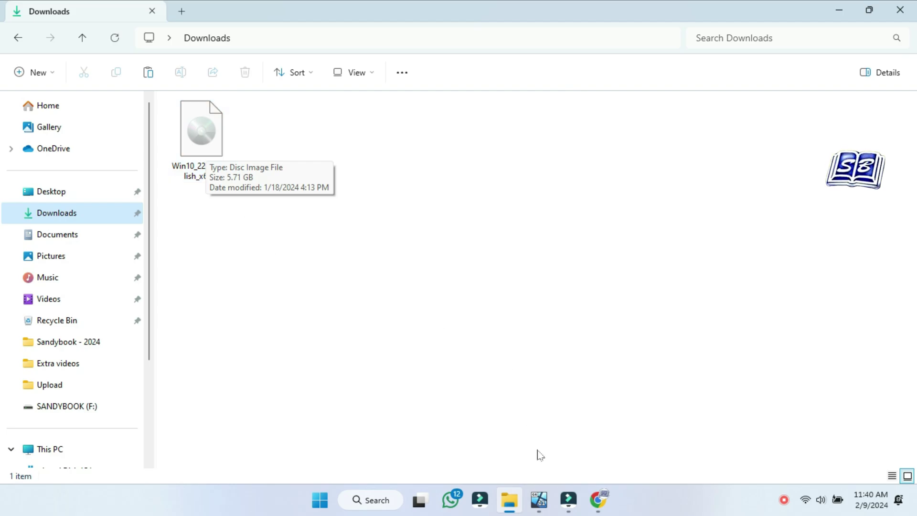
click(596, 501)
Search 'rufus' in a new tab and open the official rufus.ie site.
click(195, 15)
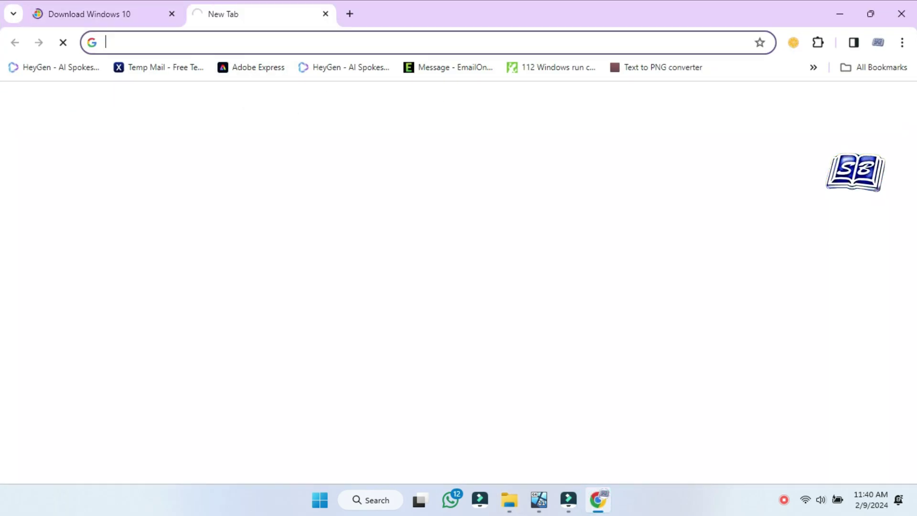
click(204, 42)
text(r)
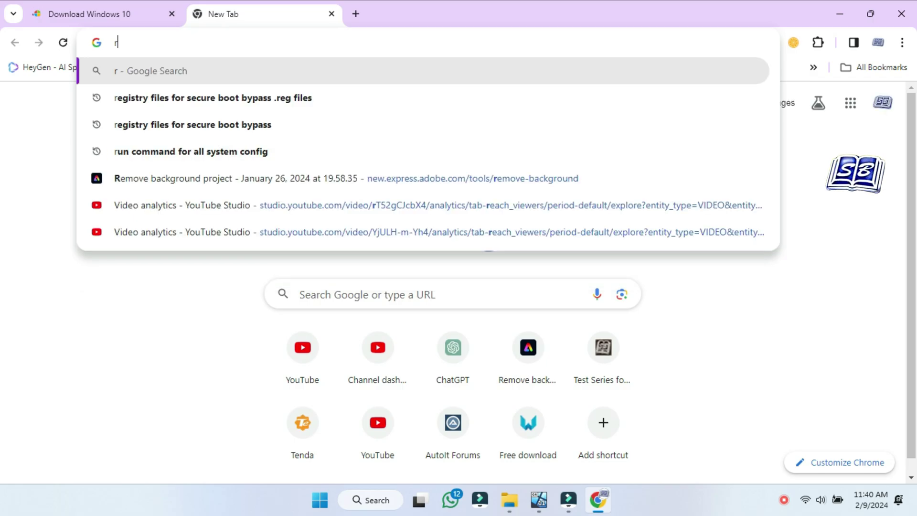
text(ufus)
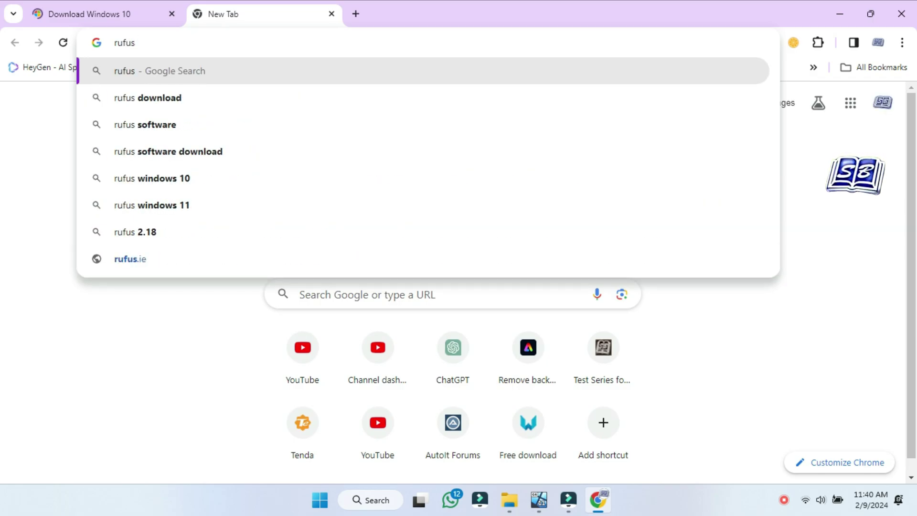
key(Return)
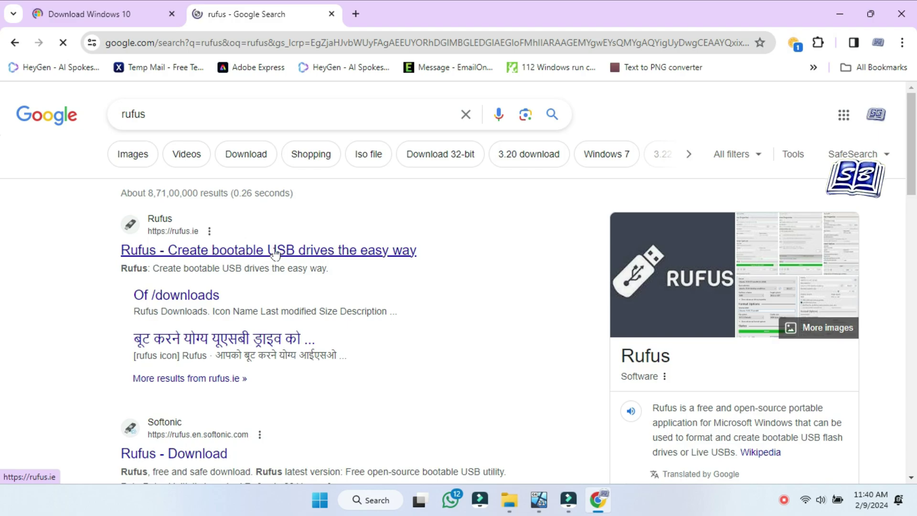
click(273, 250)
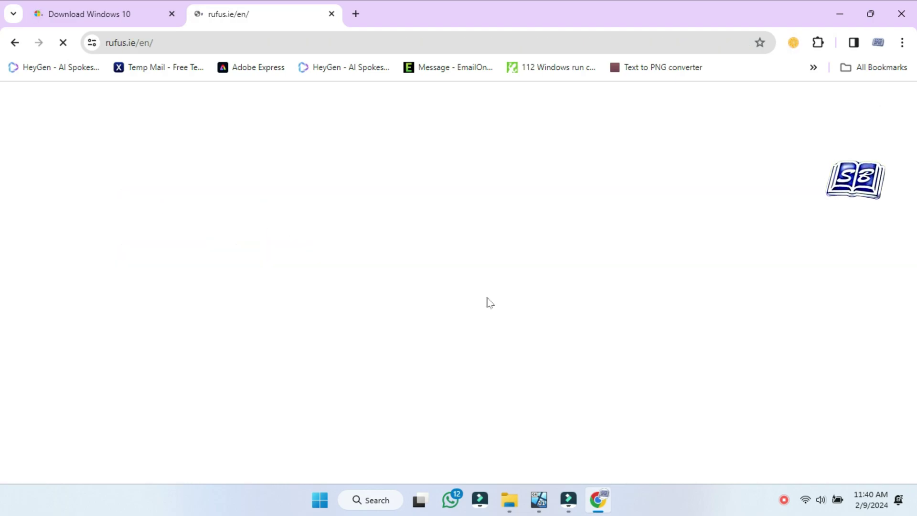
Download the portable rufus-4.4p.exe into the Downloads folder.
scroll(583, 297, down, 10)
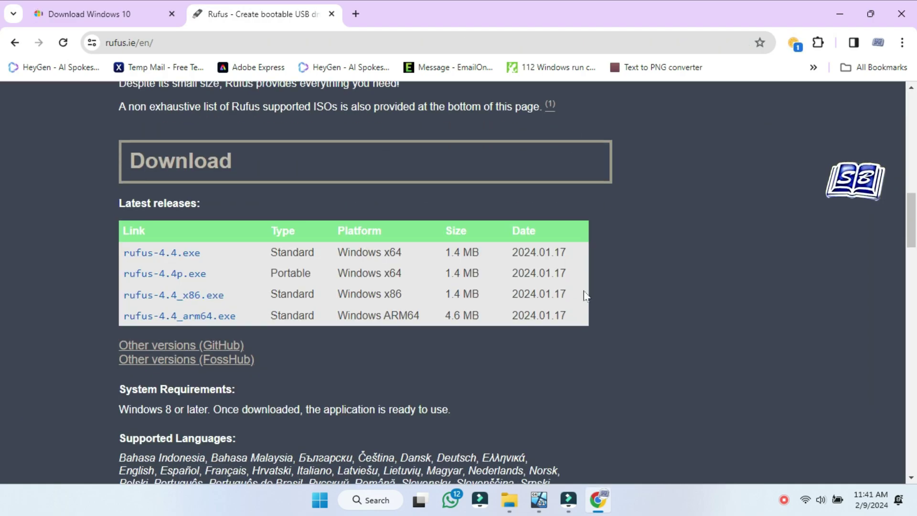
click(186, 212)
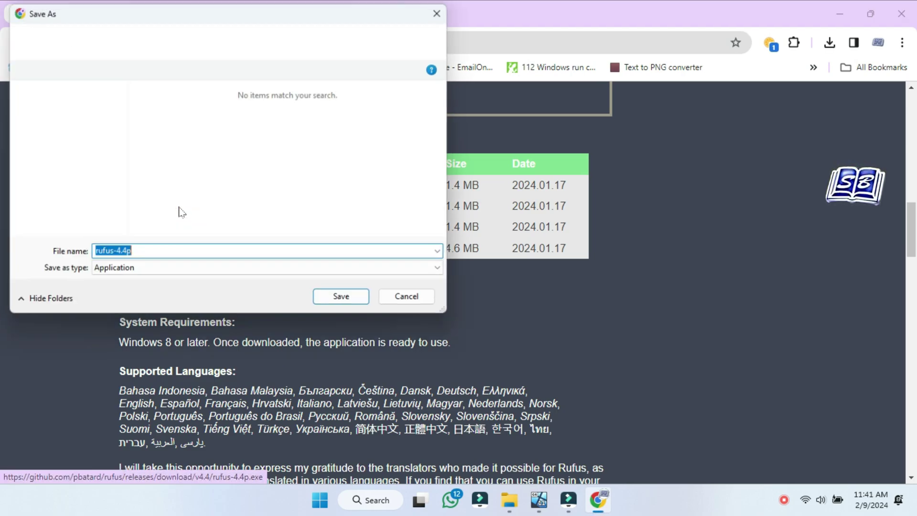
click(72, 155)
click(344, 300)
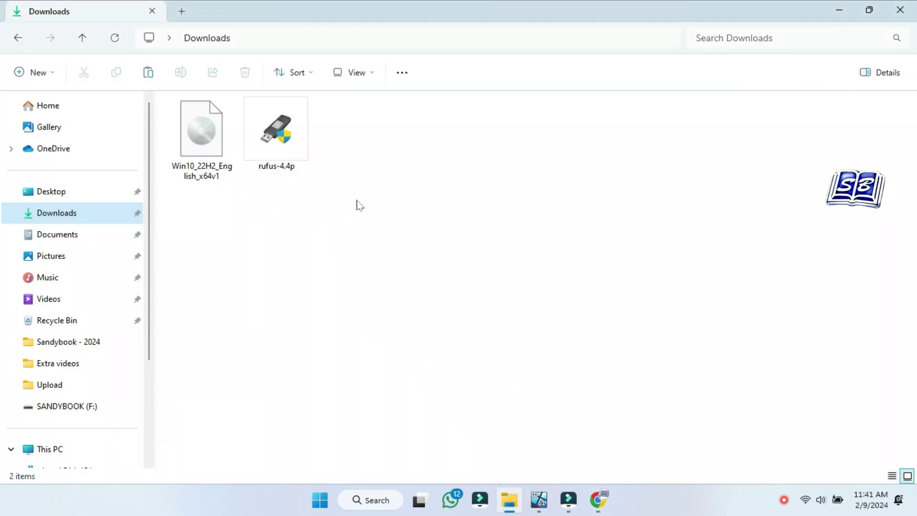
Select rufus-4.4p in Downloads and launch Rufus 4.4.
click(296, 156)
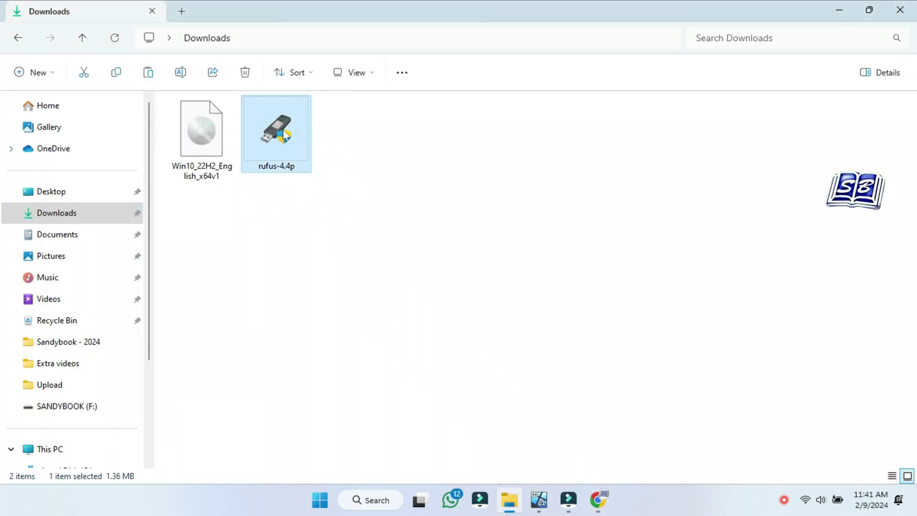
double_click(279, 135)
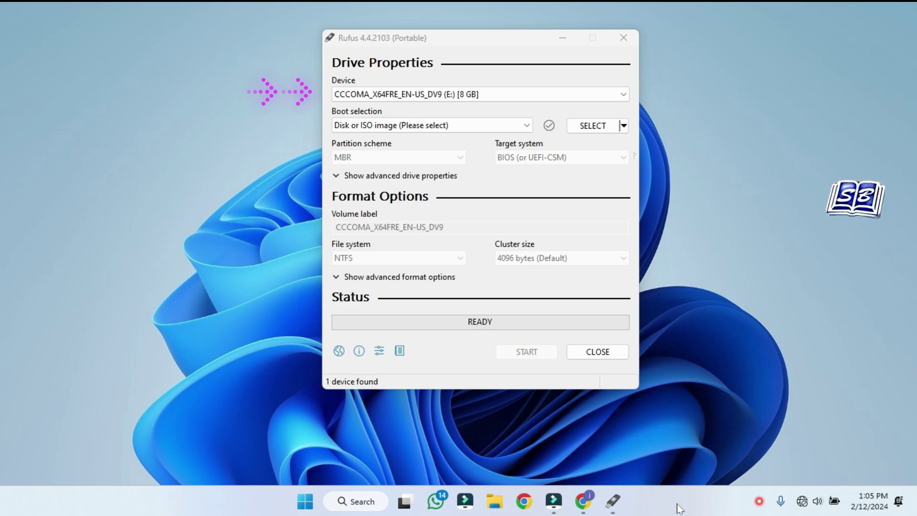
Load Win10_22H2_English_x64v1.iso from Downloads as the Rufus boot image.
click(592, 126)
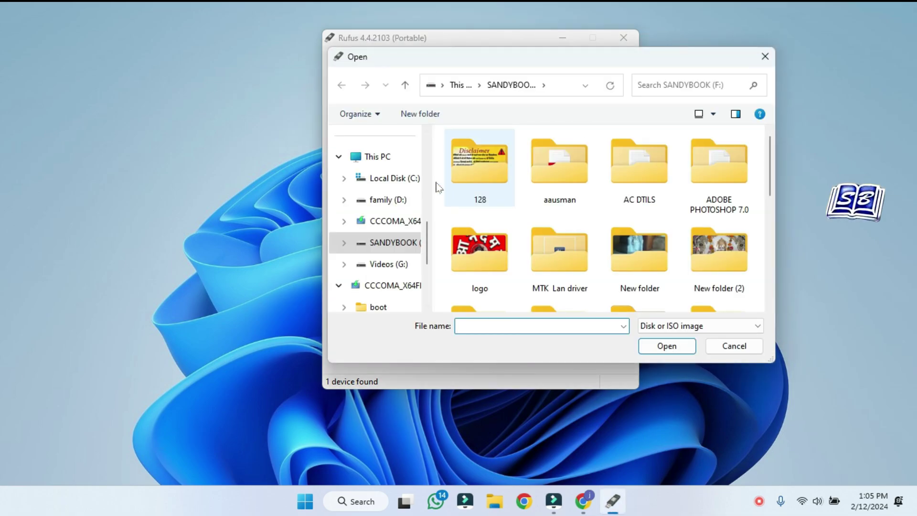
scroll(396, 210, up, 5)
click(384, 200)
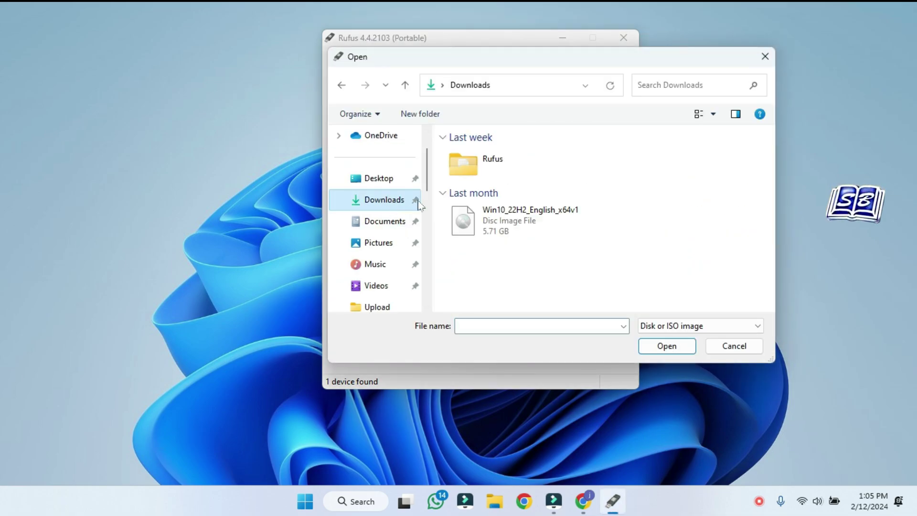
click(527, 226)
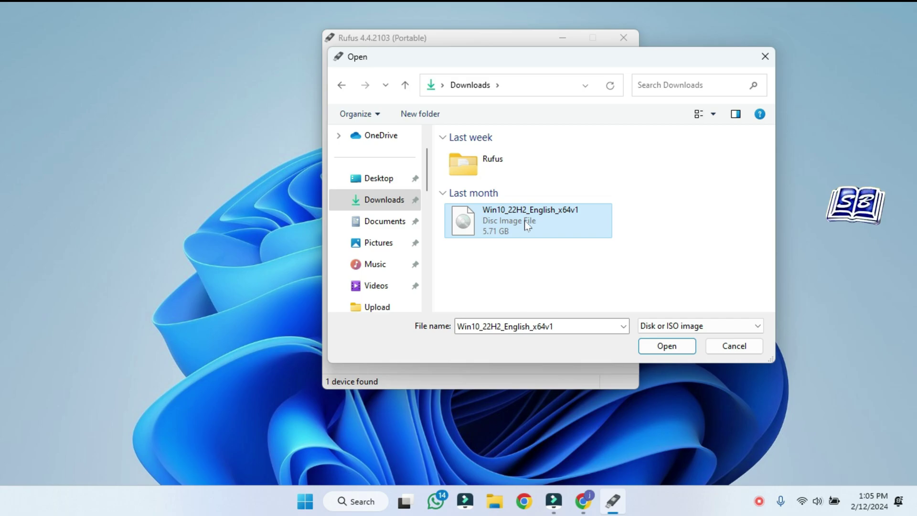
click(665, 346)
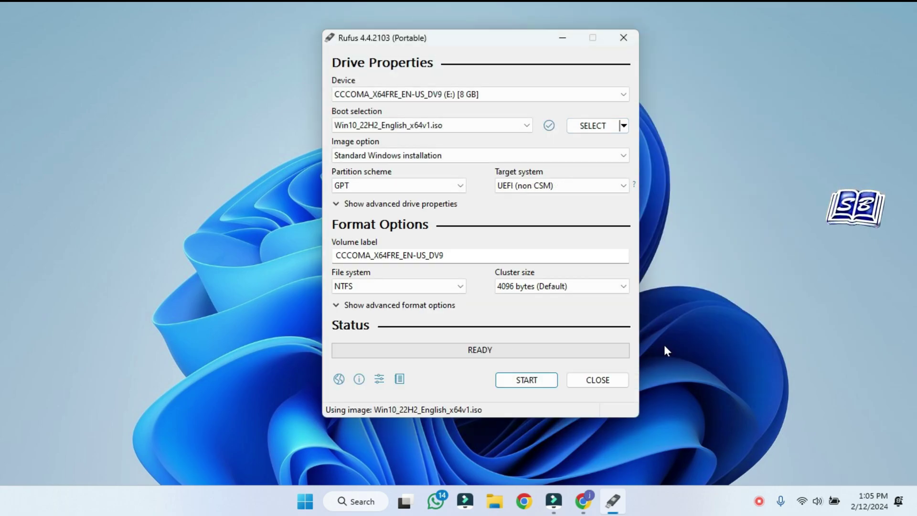
Set the partition scheme to MBR and start writing to the USB drive.
click(460, 186)
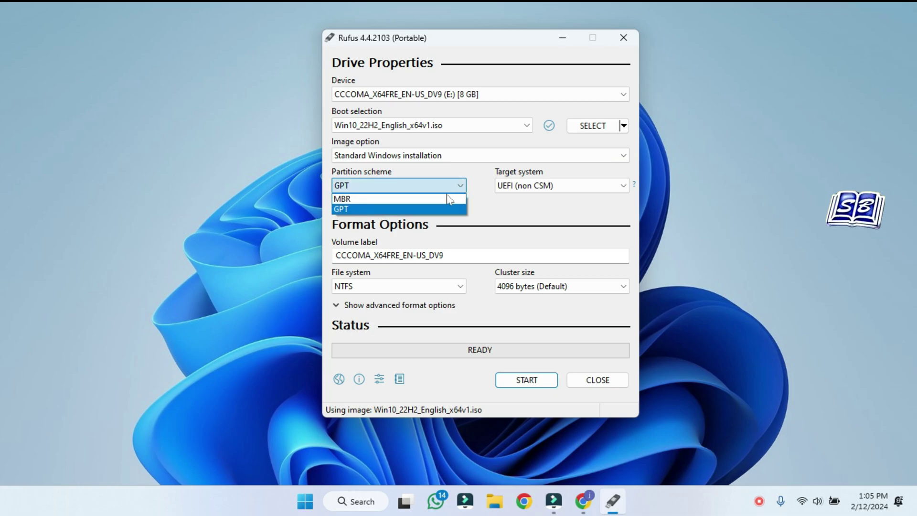
click(431, 200)
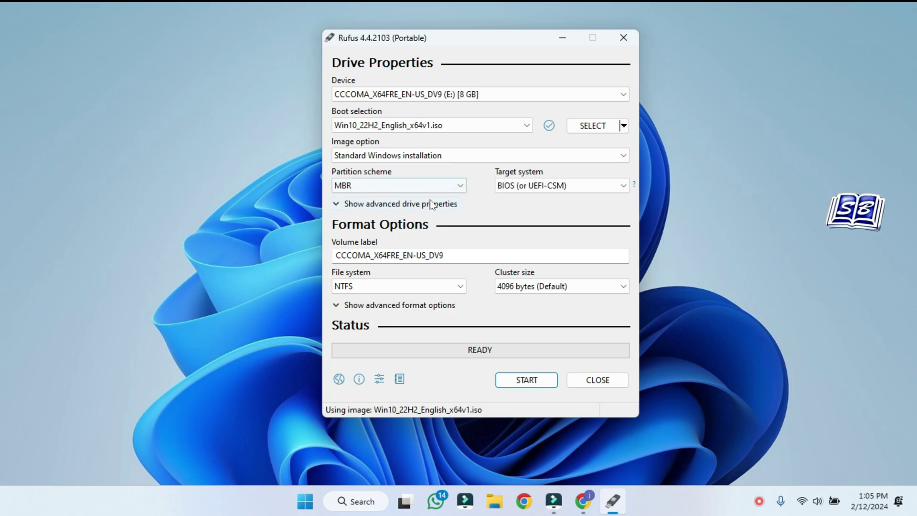
click(530, 382)
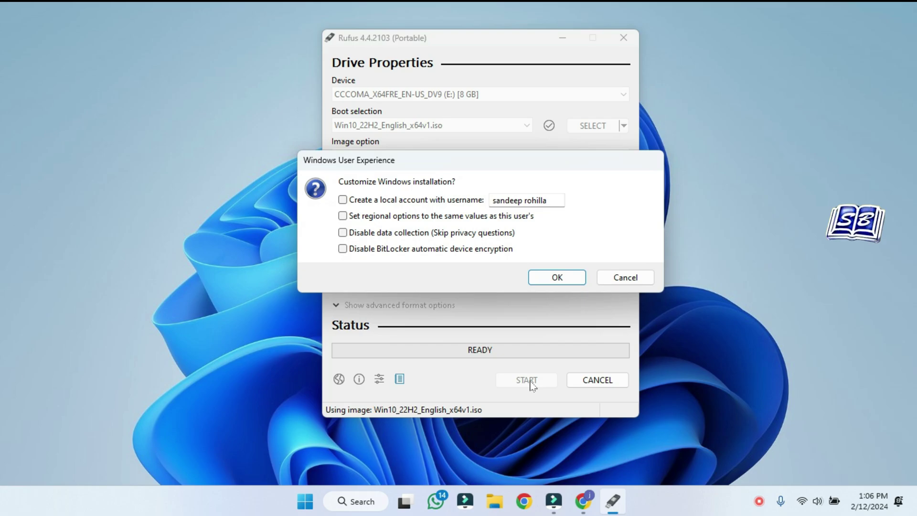
Accept the customization and data-erase prompts, let Rufus write the 8 GB USB, then close Rufus.
click(549, 277)
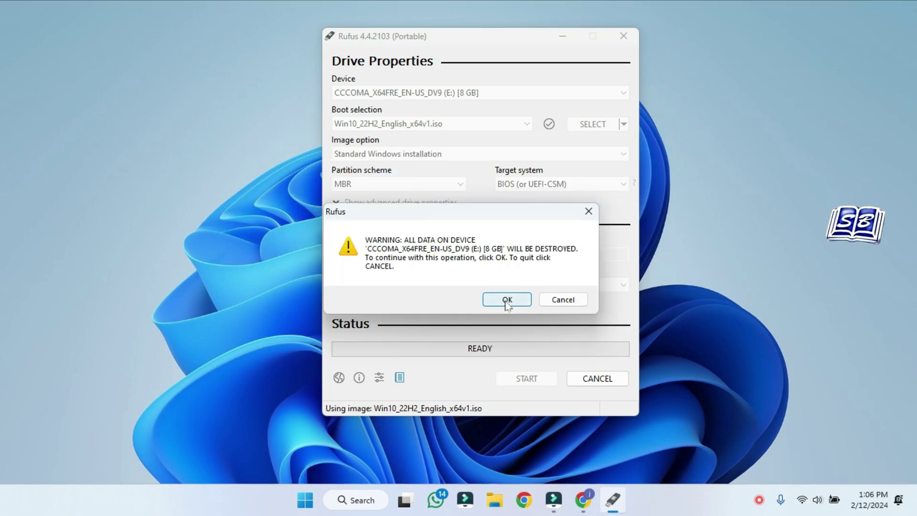
click(507, 301)
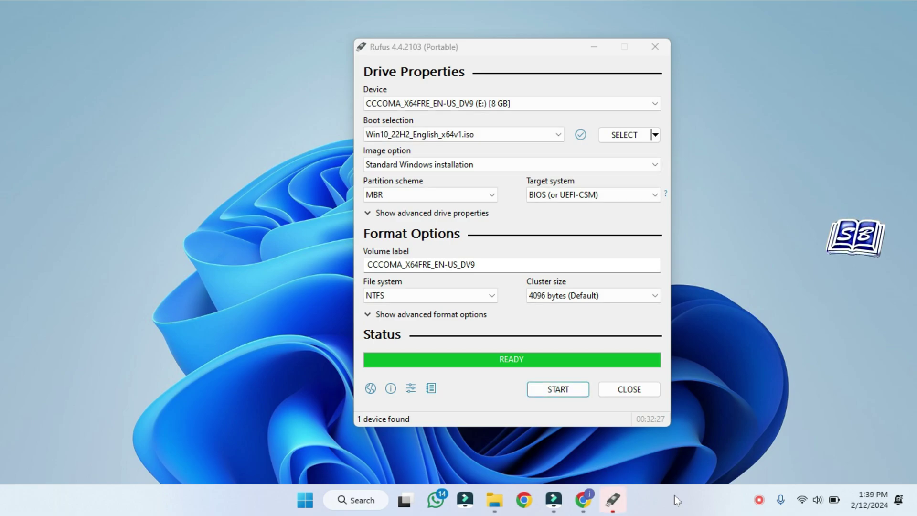
click(626, 395)
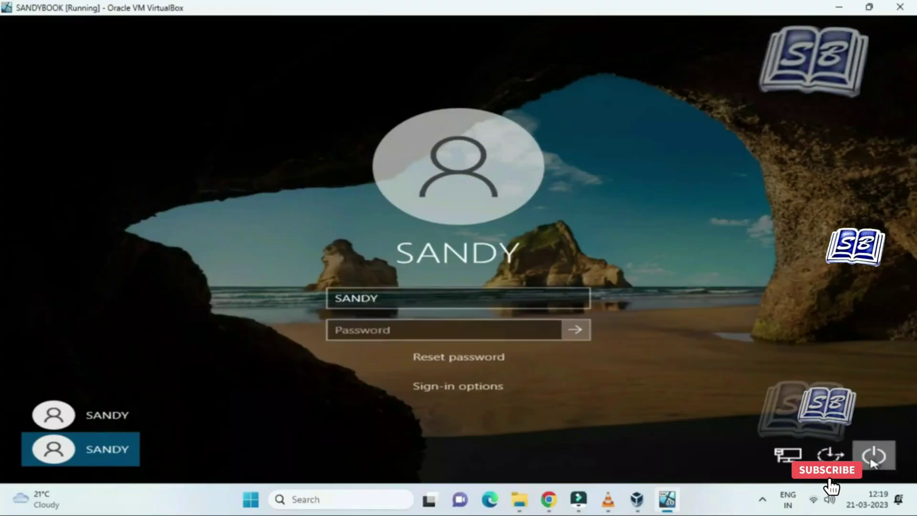
Restart and boot from the non-UEFI Samsung Flash Drive FIT 1100 boot menu entry.
click(871, 458)
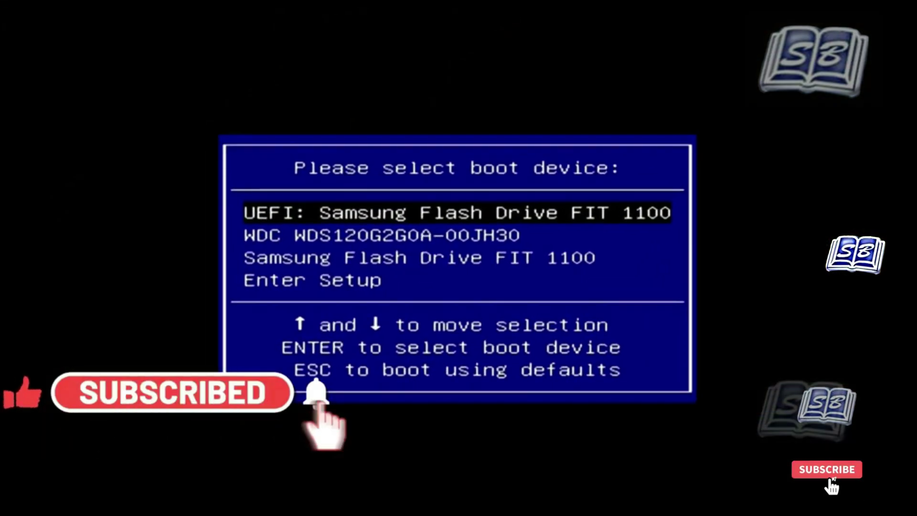
key(Down)
key(Down)
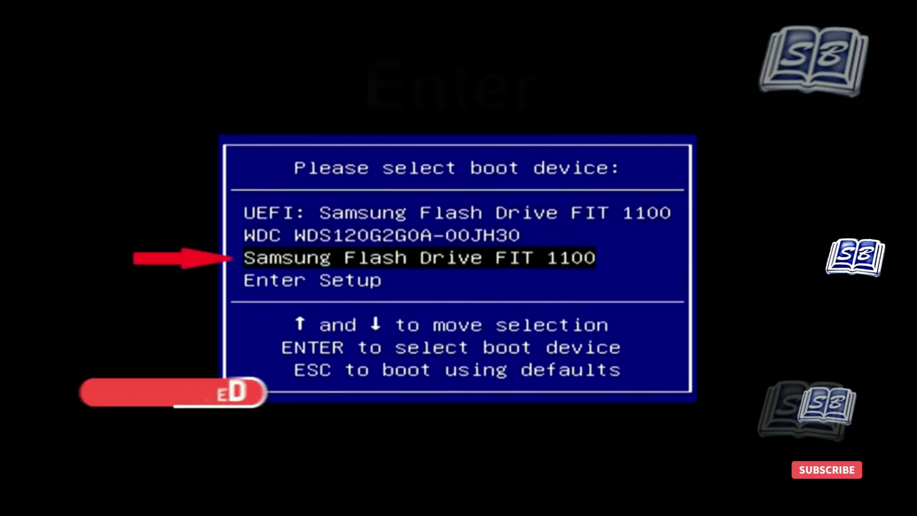
key(Return)
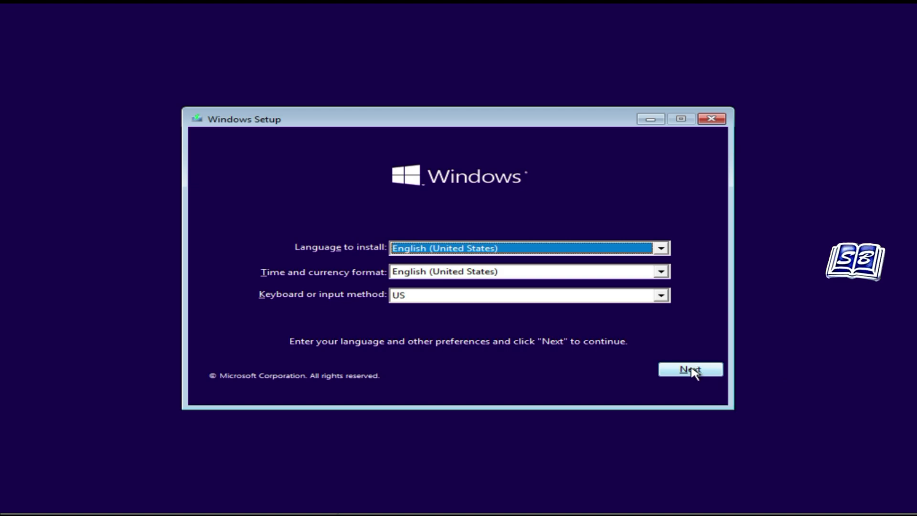
Keep English (United States) settings and start installing Windows 10 Pro without a product key.
click(691, 370)
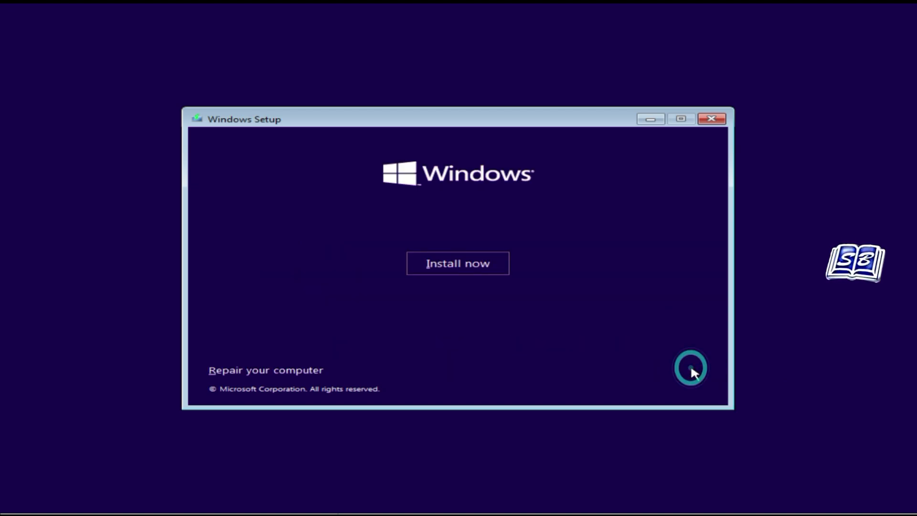
click(468, 261)
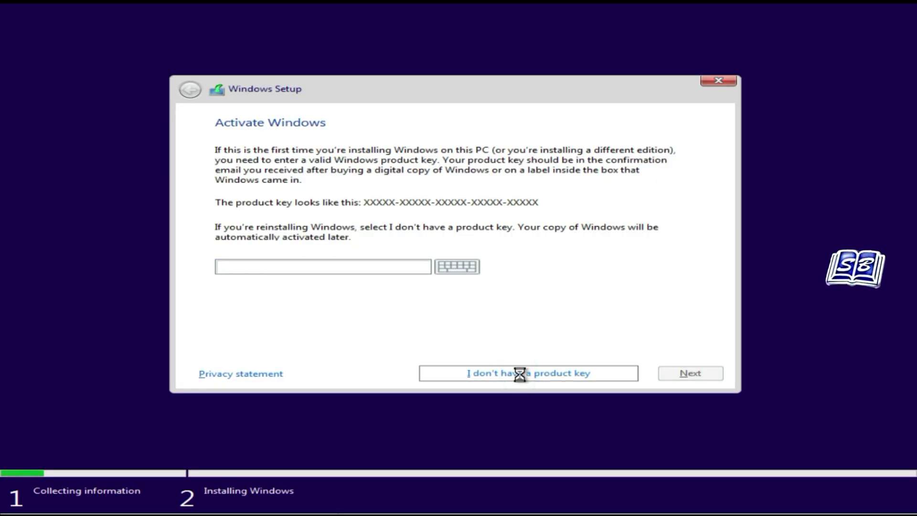
click(519, 374)
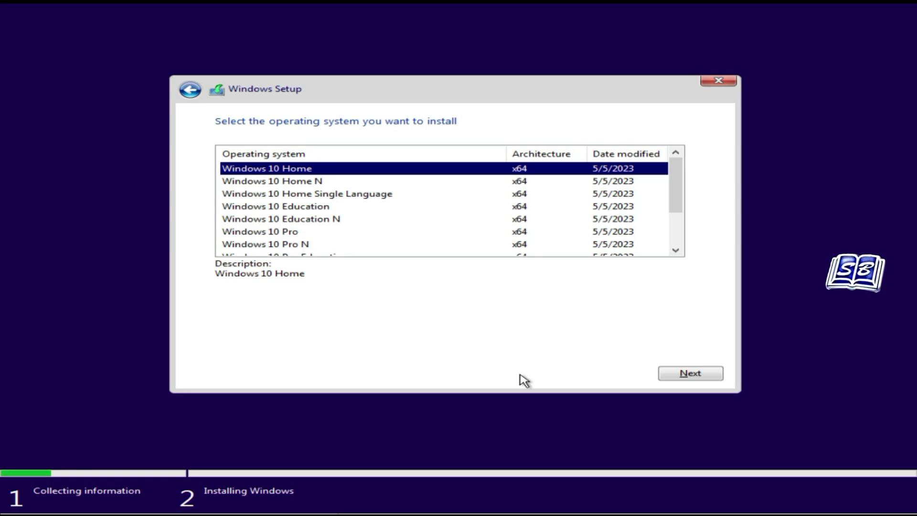
click(307, 232)
click(682, 373)
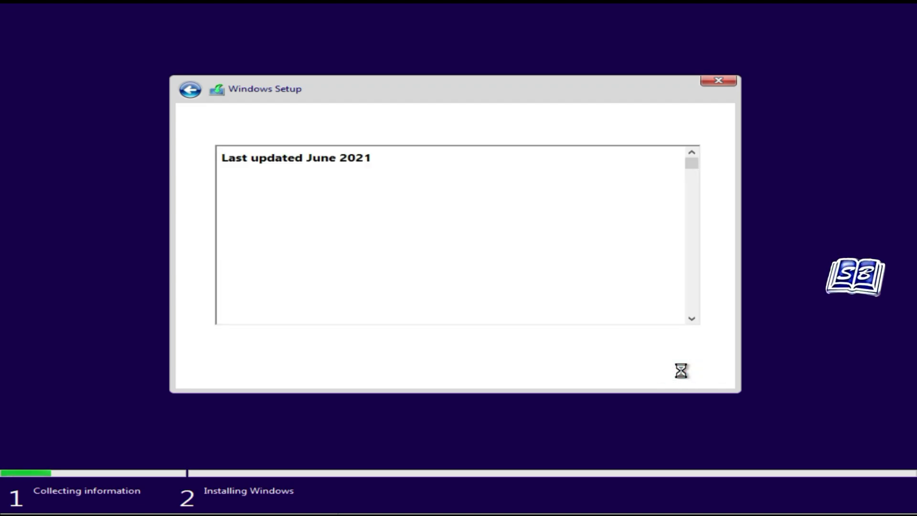
Accept the license terms and choose a Custom installation.
click(307, 345)
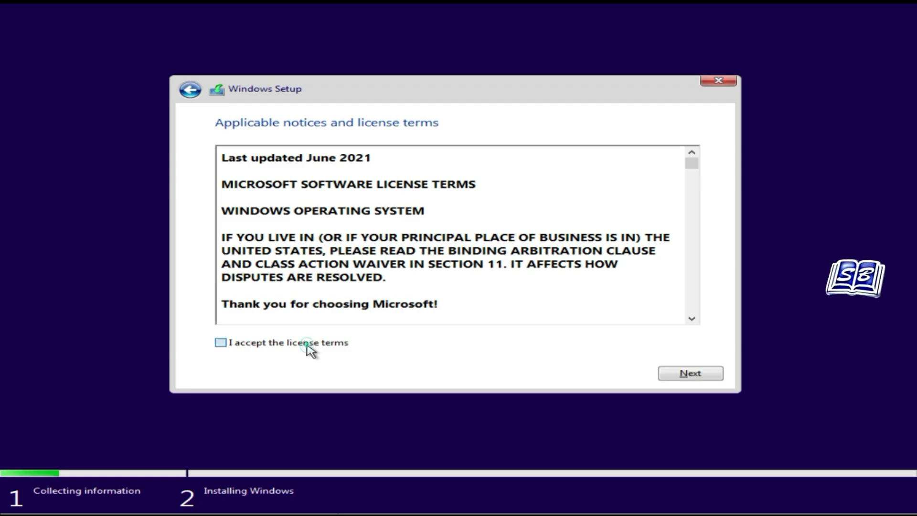
click(691, 374)
click(492, 247)
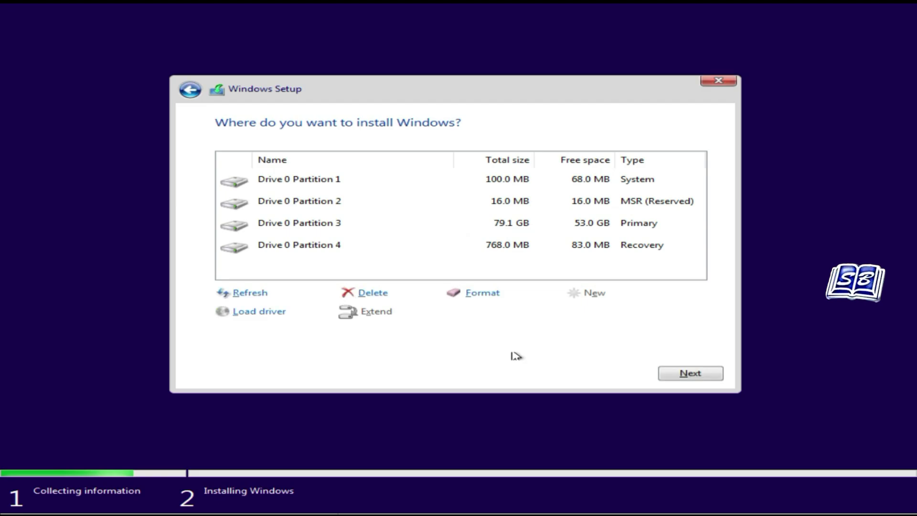
Format Drive 0 Partition 3 and install Windows onto it.
click(477, 292)
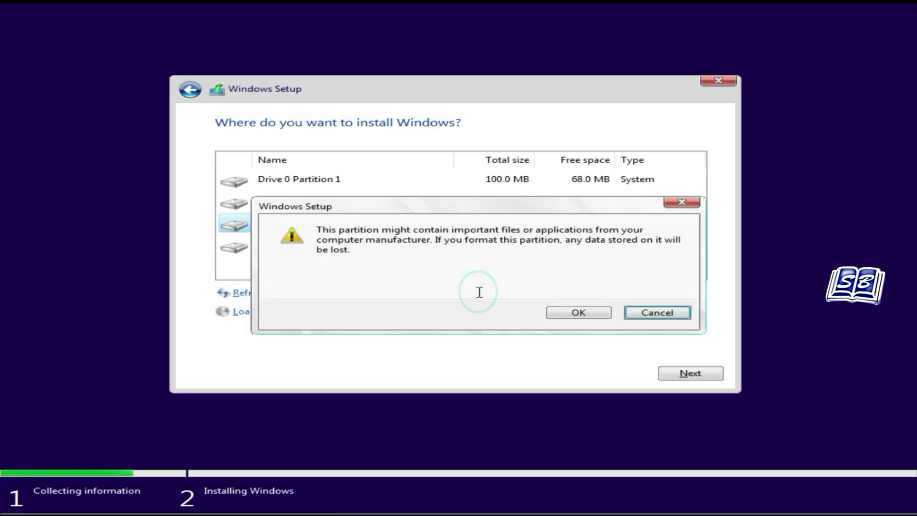
click(579, 316)
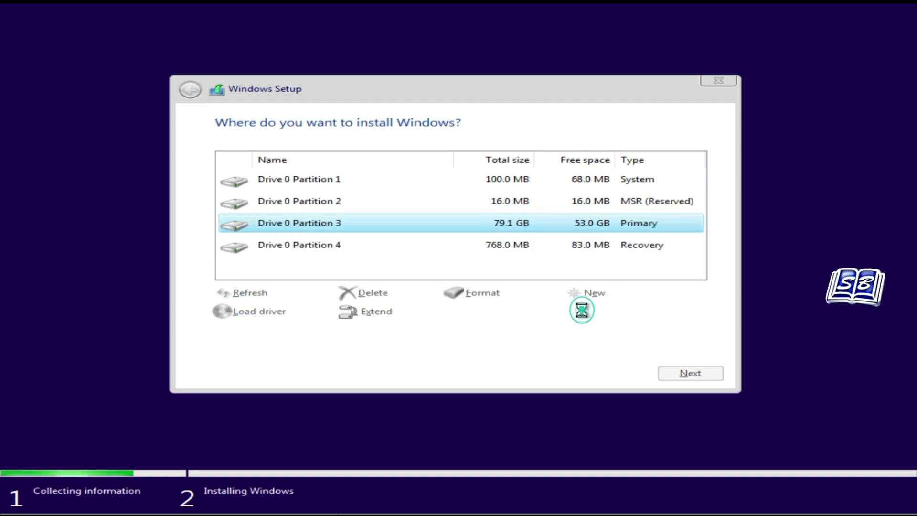
click(688, 373)
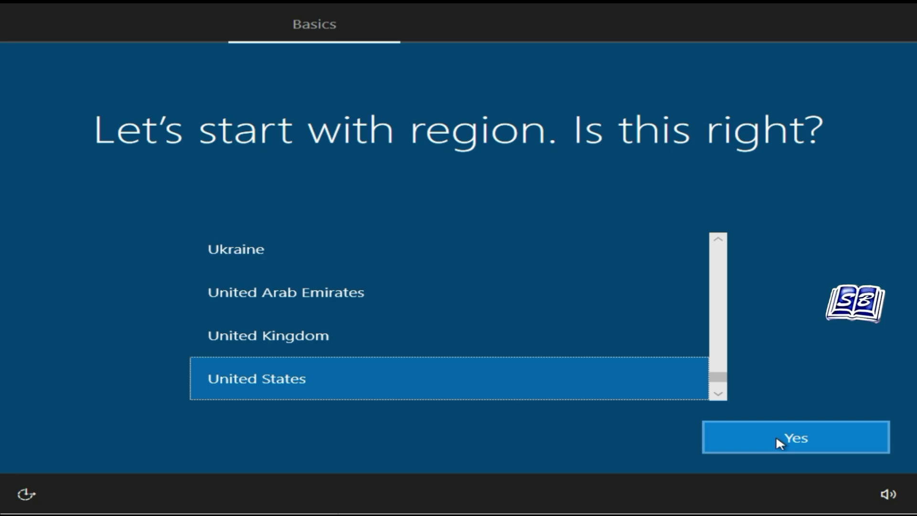
Set the region to India, keep the US keyboard layout, and skip a second layout.
scroll(590, 306, up, 20)
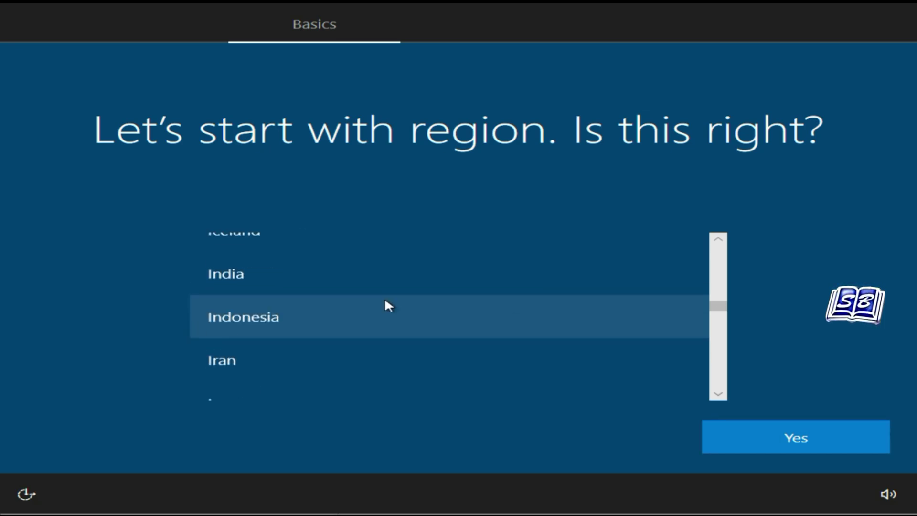
click(385, 274)
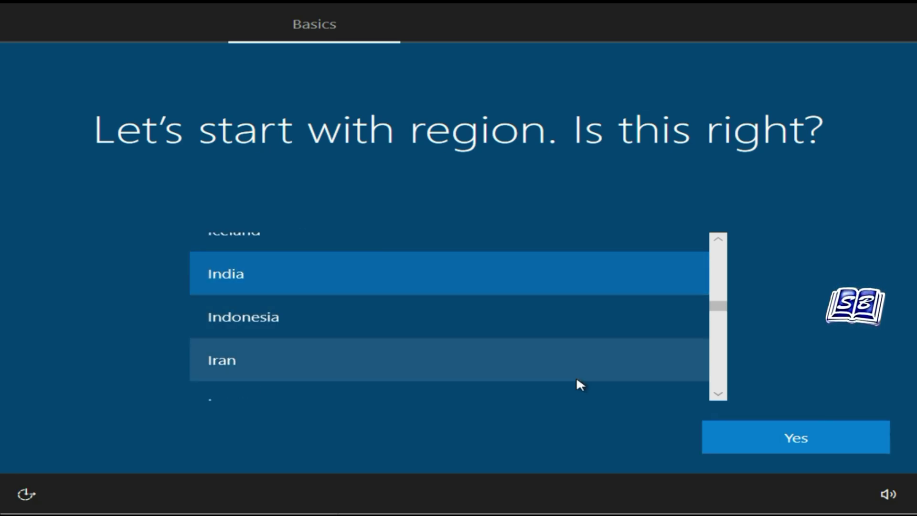
click(778, 439)
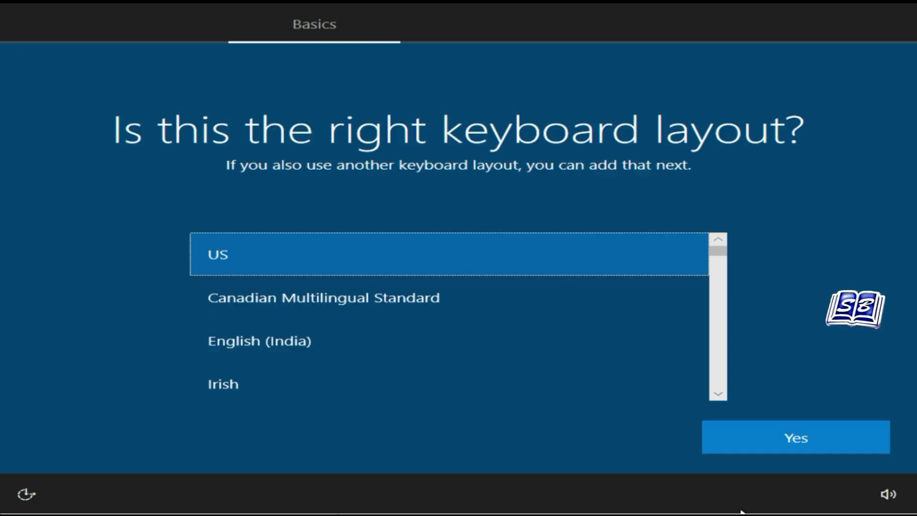
click(783, 441)
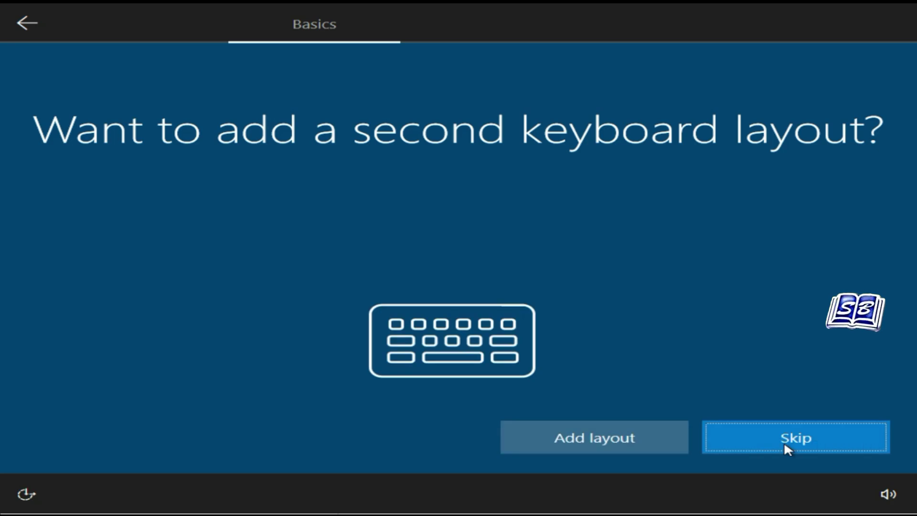
click(786, 440)
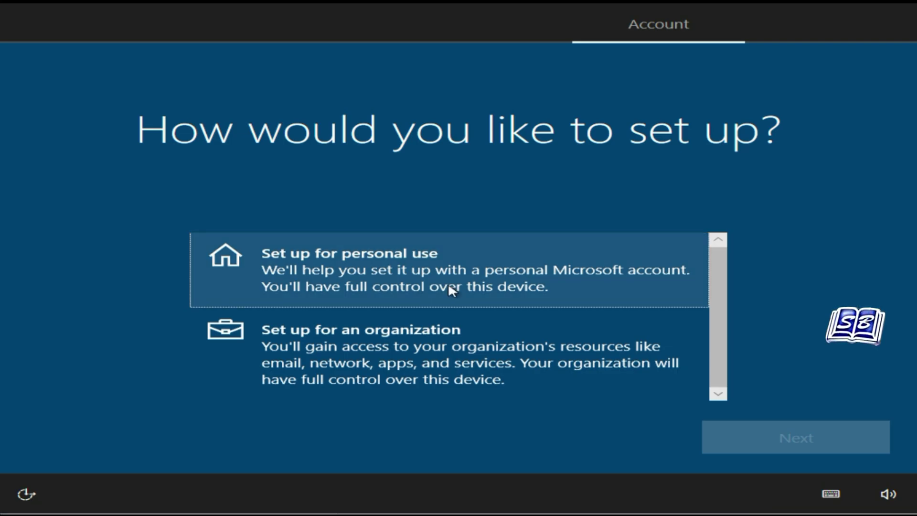
Choose personal use and create a Microsoft account with a new Outlook email address.
click(448, 282)
click(759, 436)
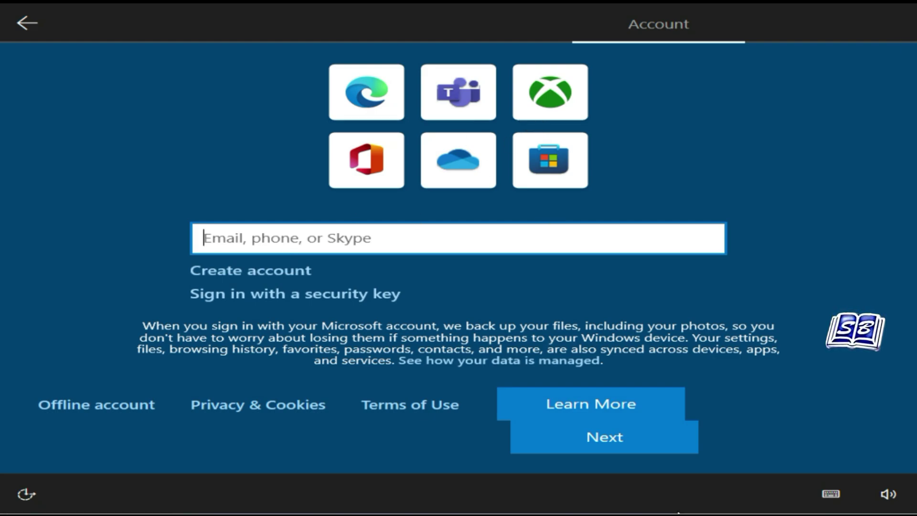
click(293, 271)
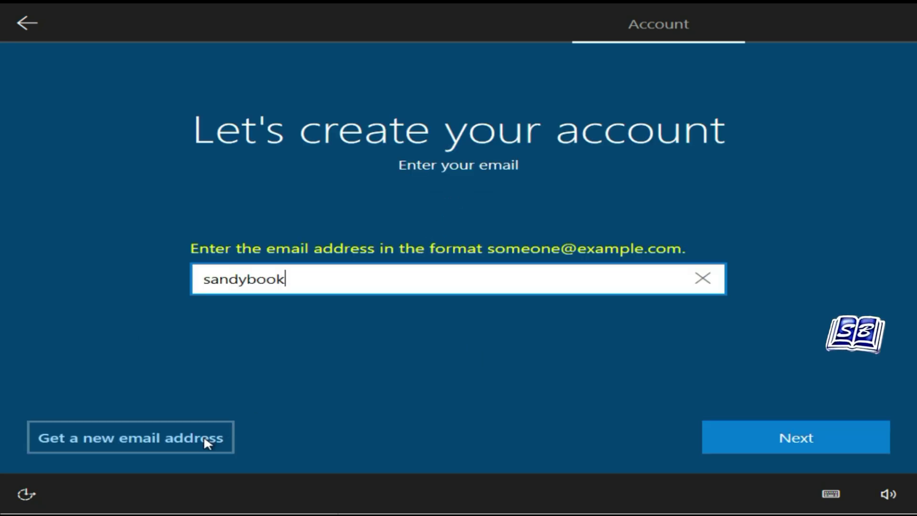
click(205, 440)
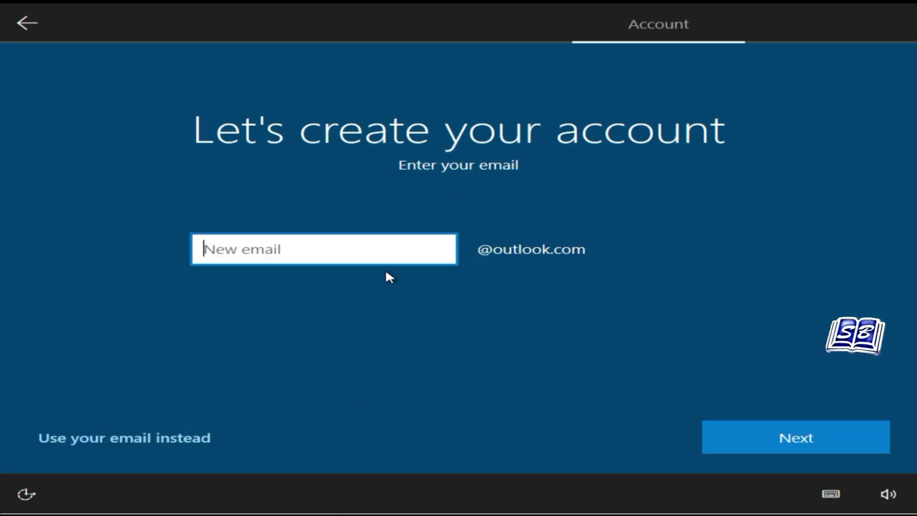
click(386, 249)
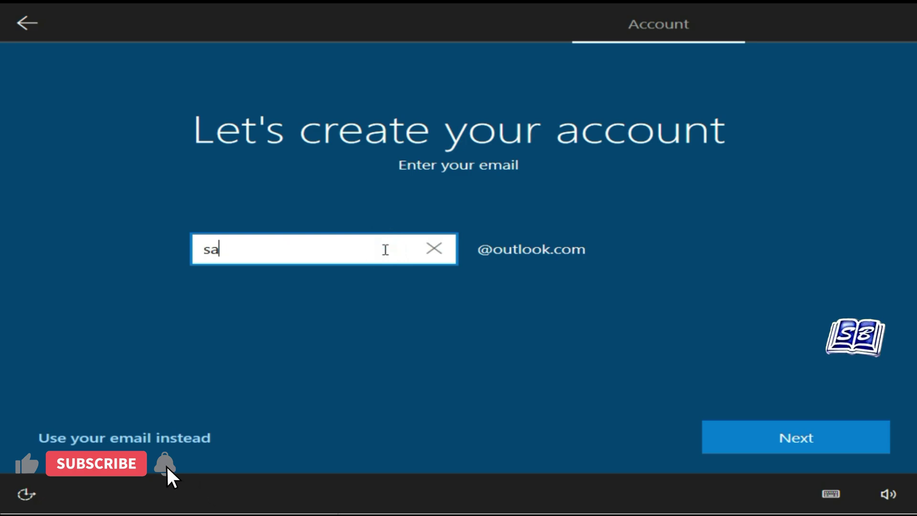
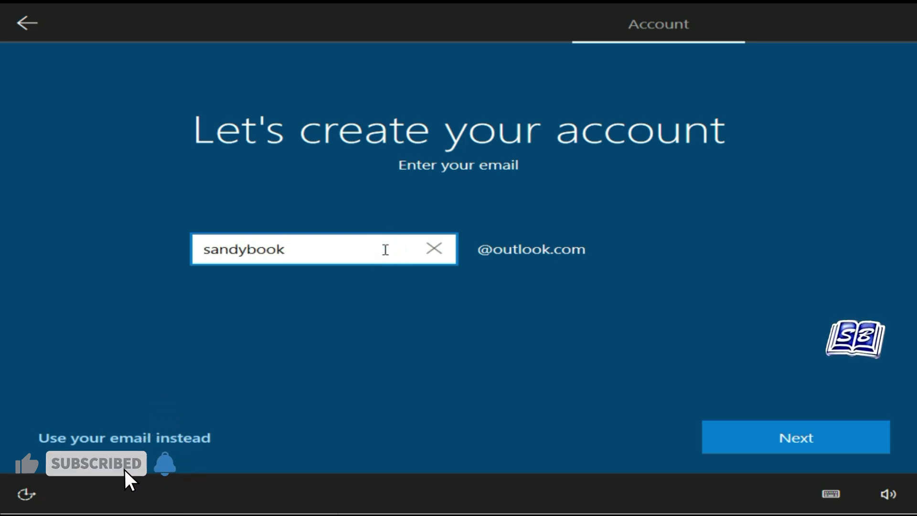
click(735, 440)
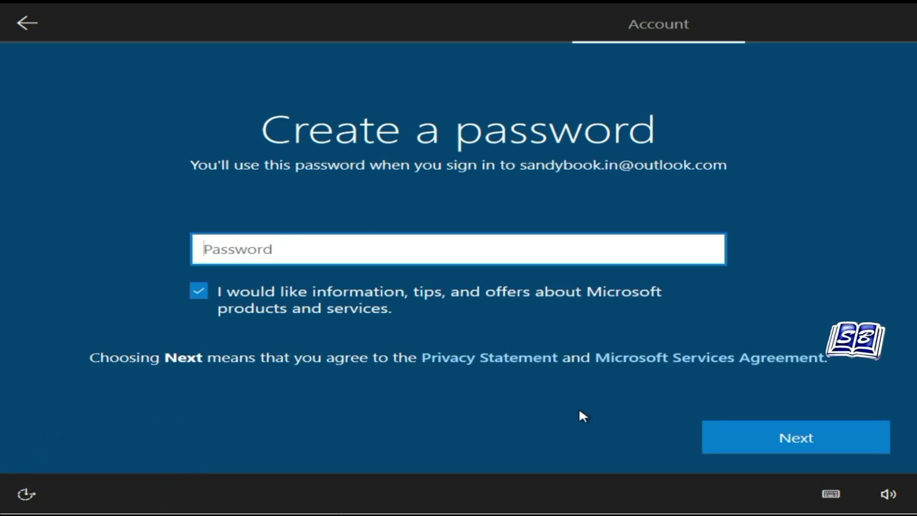
Set the new account's password and birthdate.
click(408, 241)
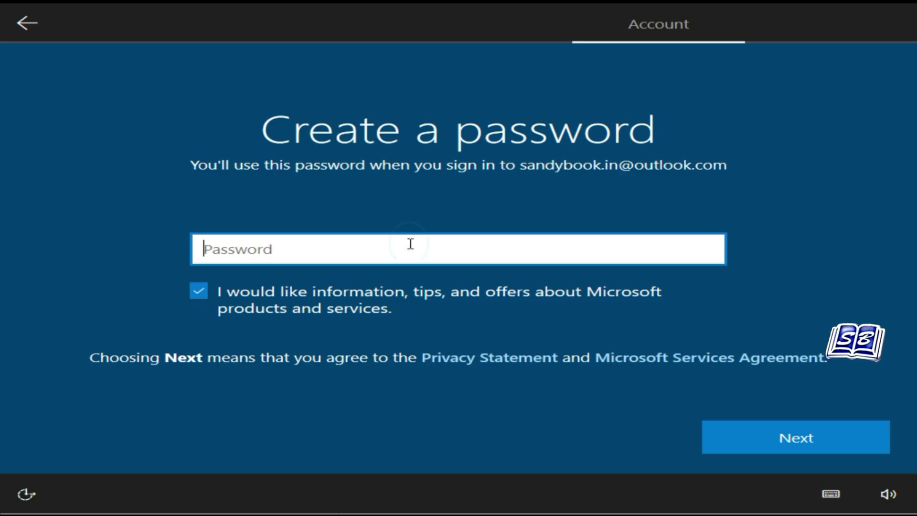
text(•••••••••)
click(725, 432)
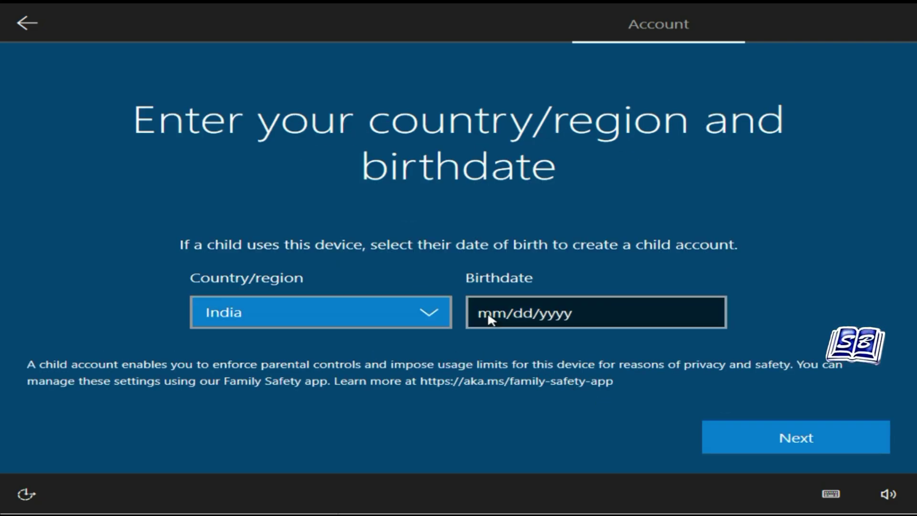
click(486, 315)
scroll(767, 345, up, 10)
click(552, 461)
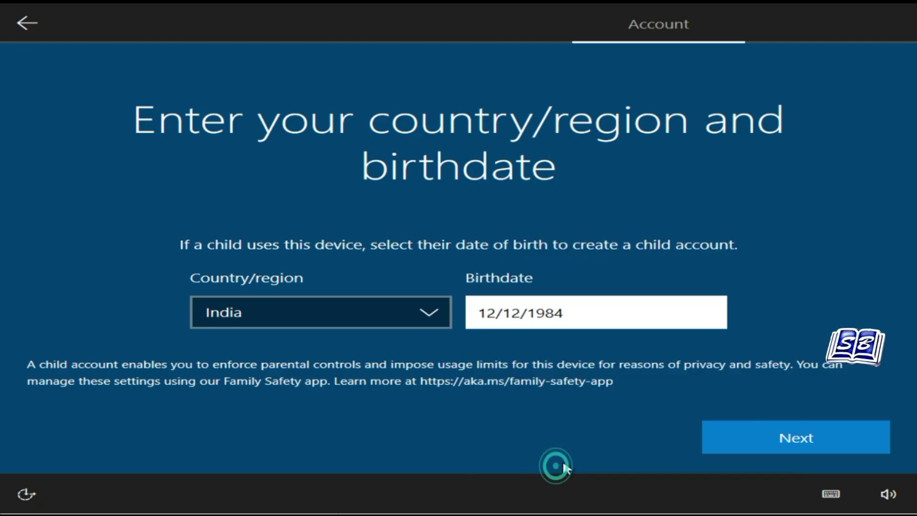
click(793, 436)
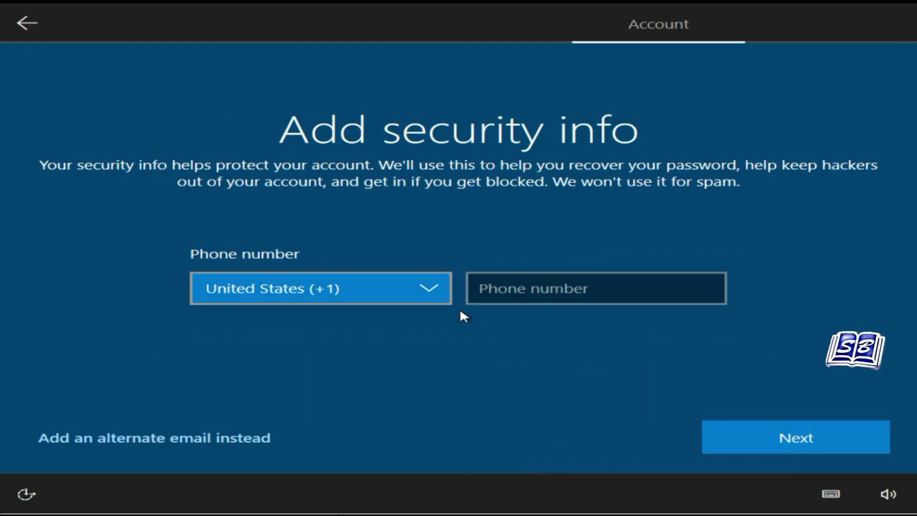
Add a security phone number with the India (+91) country code.
click(429, 291)
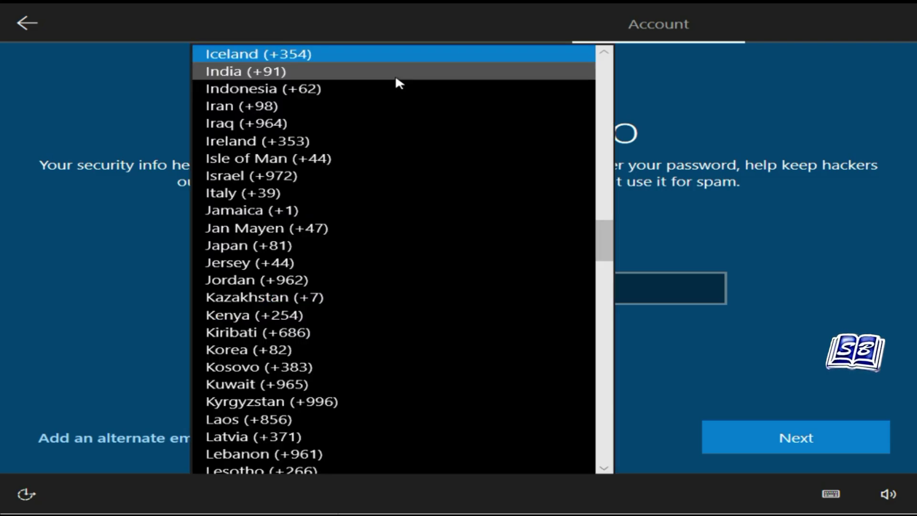
click(395, 77)
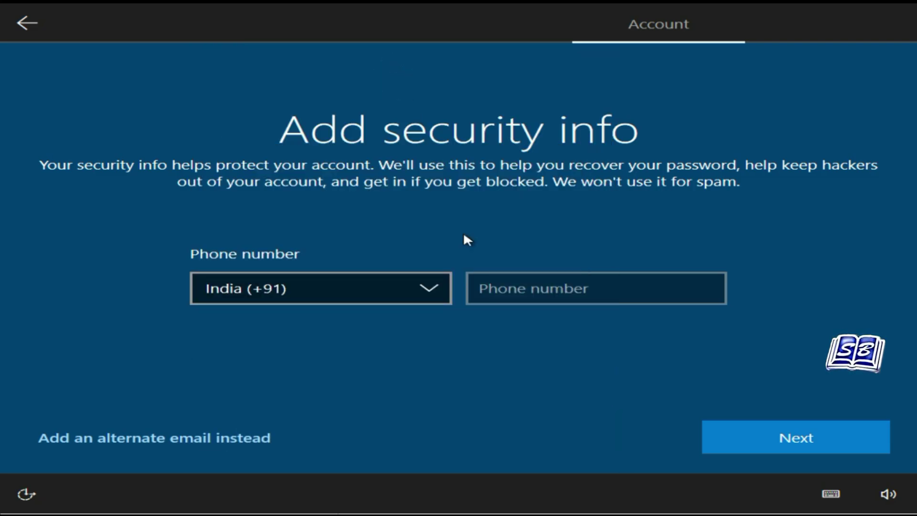
click(525, 289)
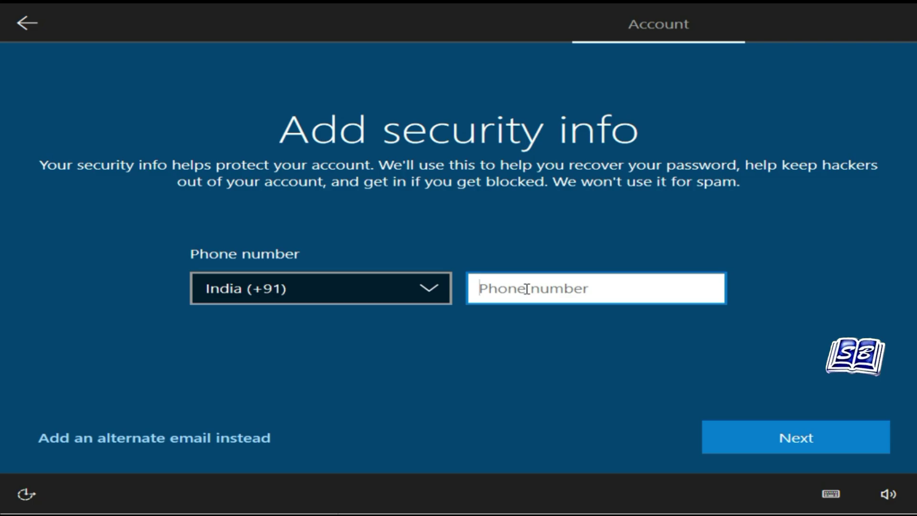
text(92537)
click(812, 434)
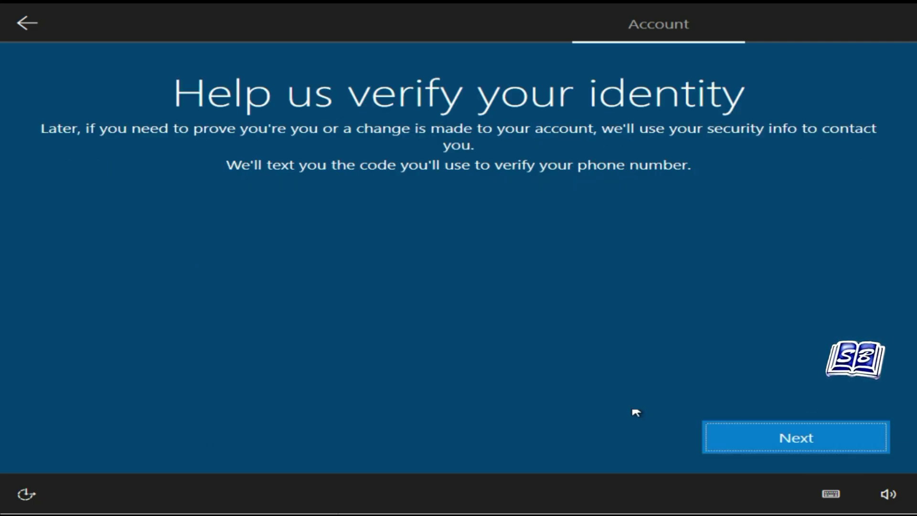
Verify the India (+91) phone number with a texted access code.
click(478, 266)
click(409, 77)
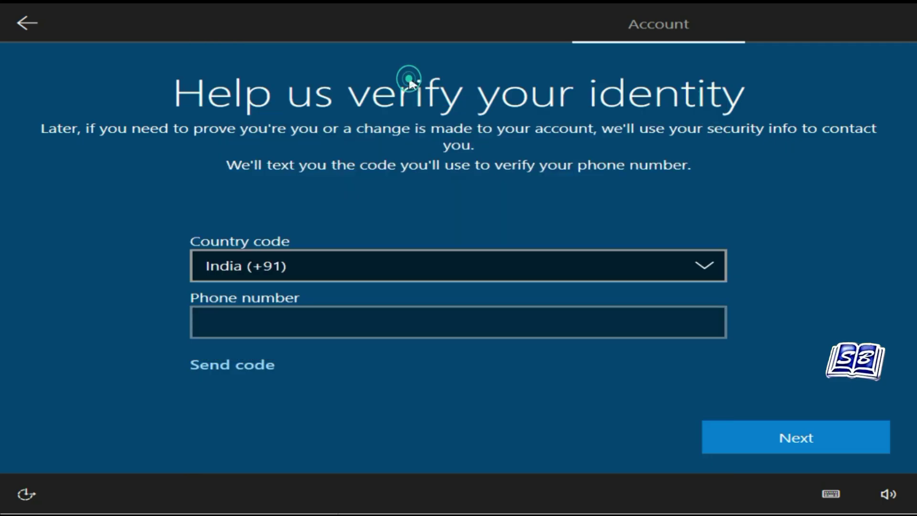
click(502, 323)
text(9253)
click(745, 442)
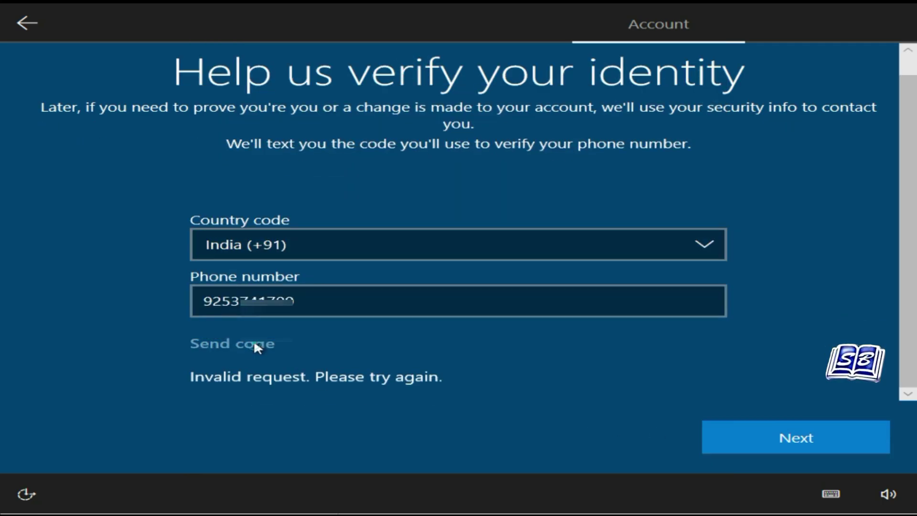
click(253, 342)
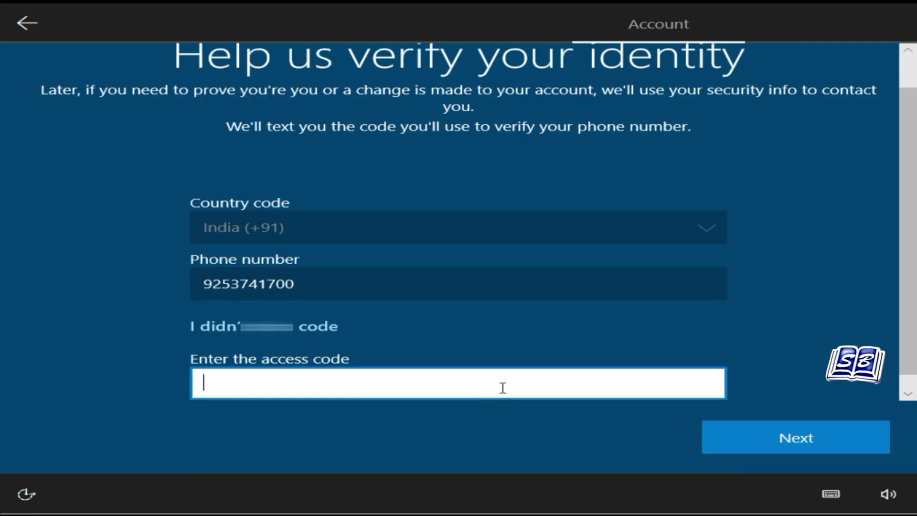
click(502, 387)
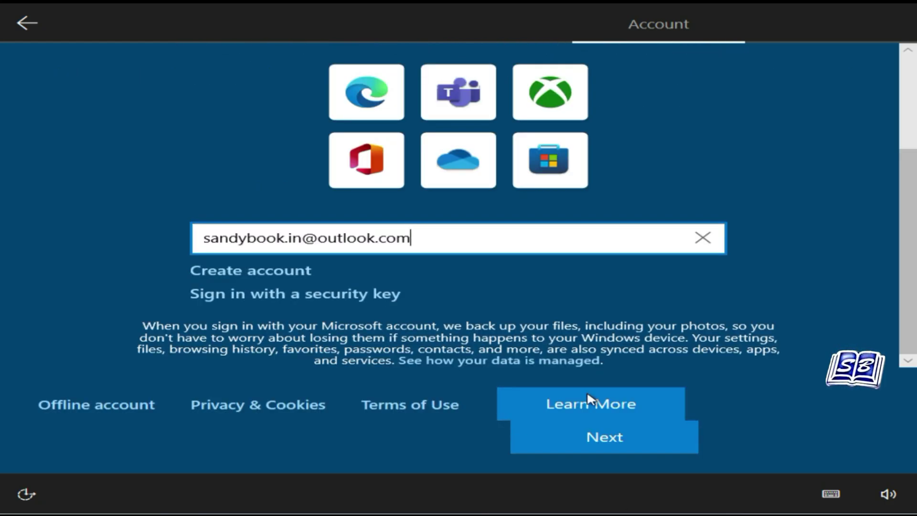
Sign in to the new Outlook account with its password.
click(604, 444)
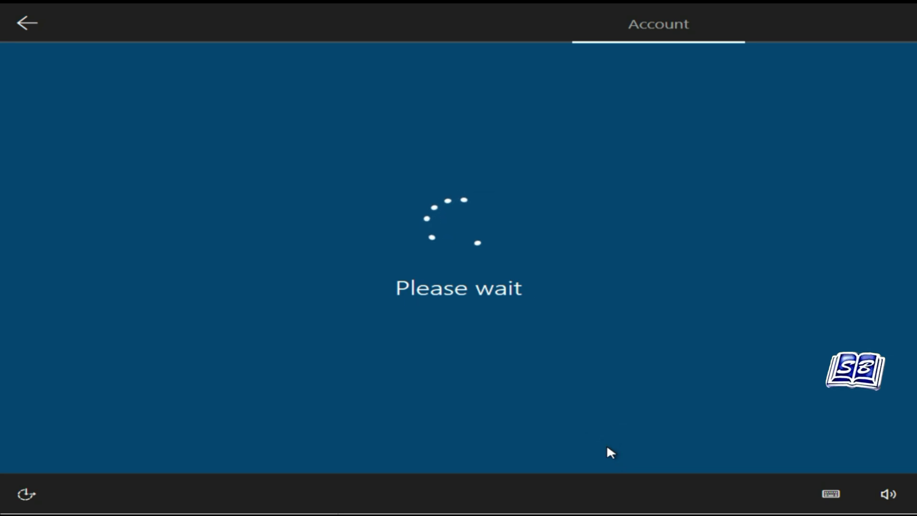
click(564, 292)
text(********)
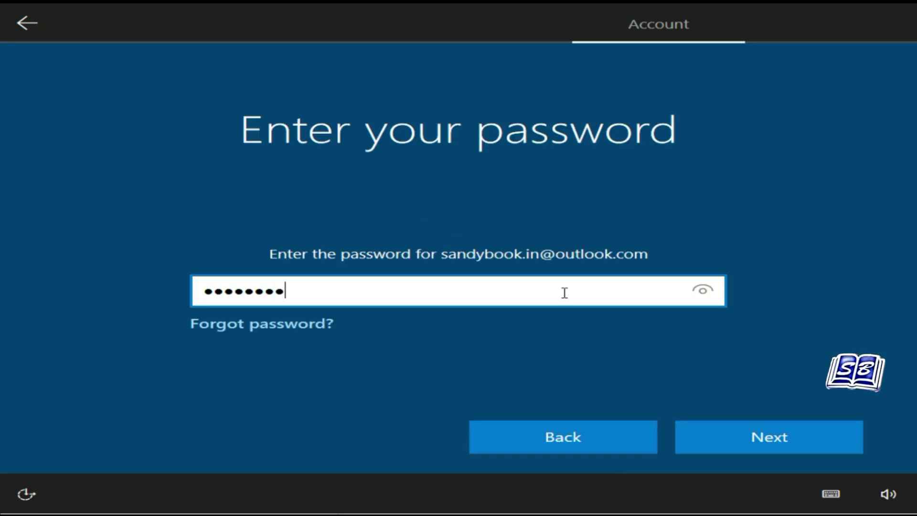
click(745, 440)
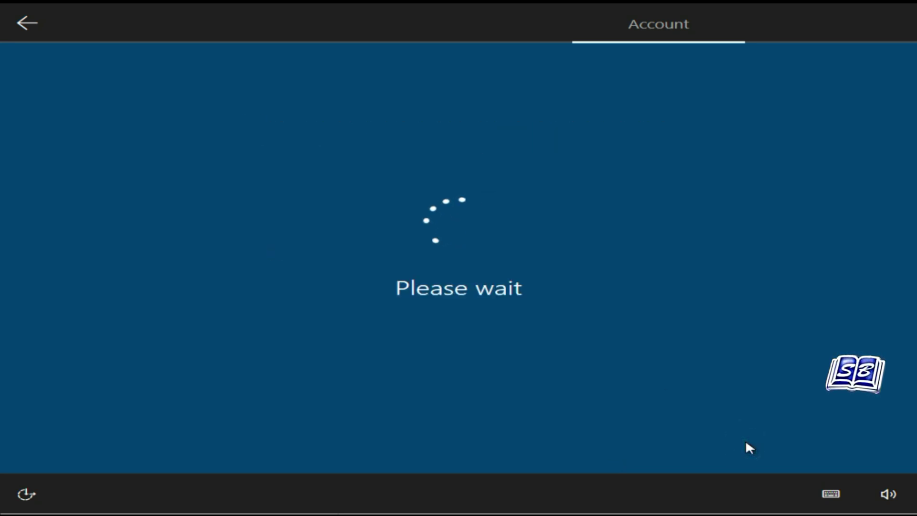
Create and confirm a four-digit Windows Hello PIN.
click(759, 435)
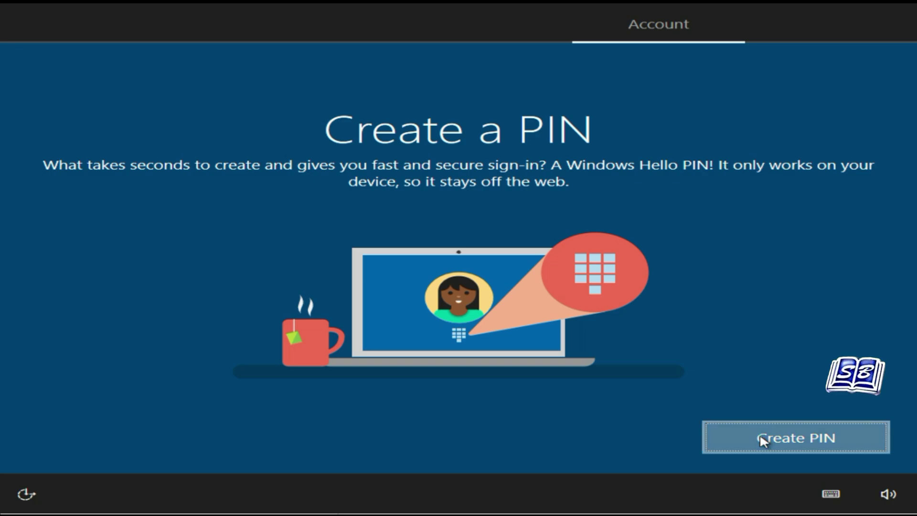
click(476, 281)
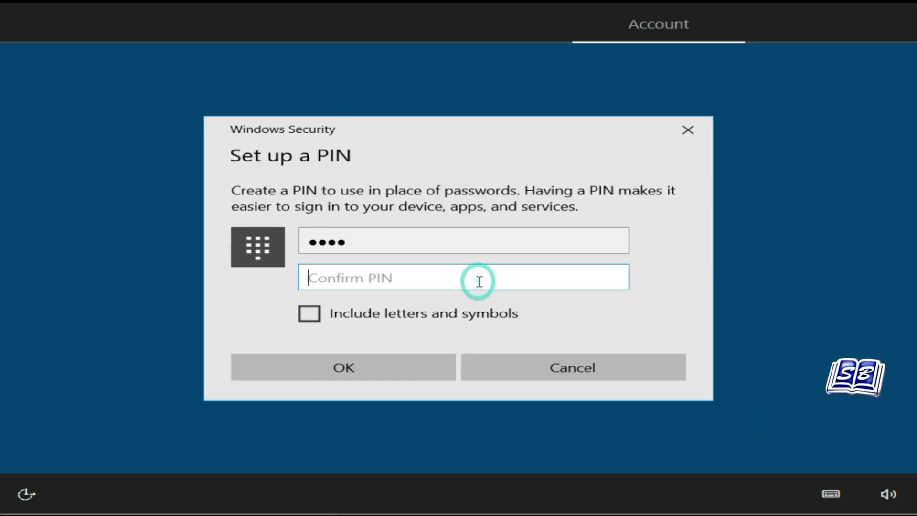
text(**)
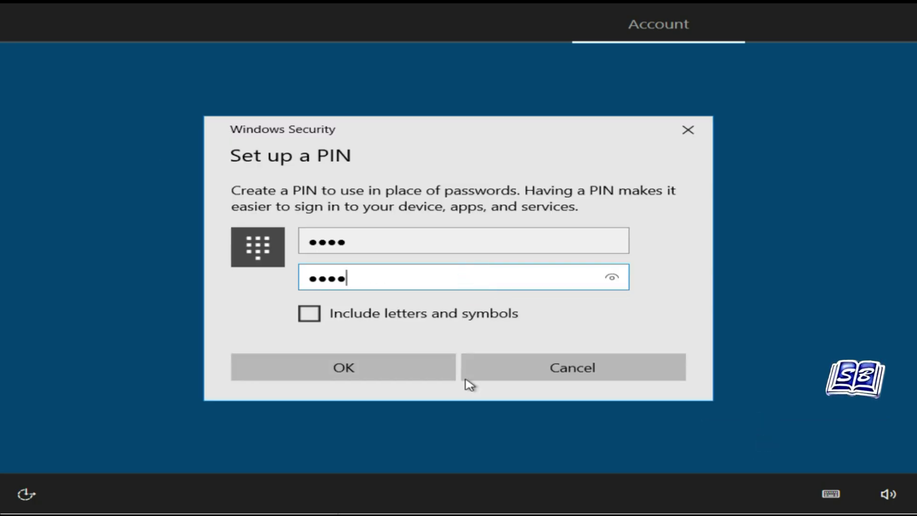
text(**)
click(414, 374)
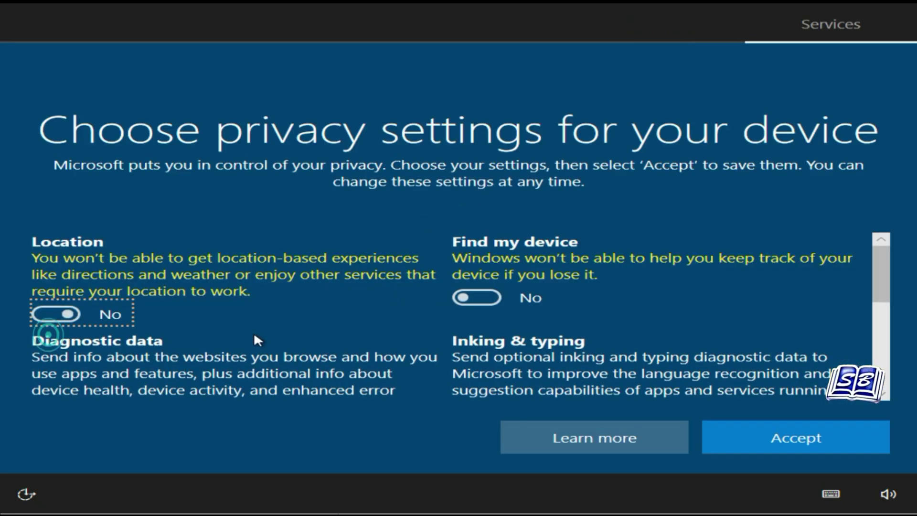
Turn off optional diagnostics, inking and typing, advertising ID, and tailored experiences, then accept.
scroll(258, 340, down, 3)
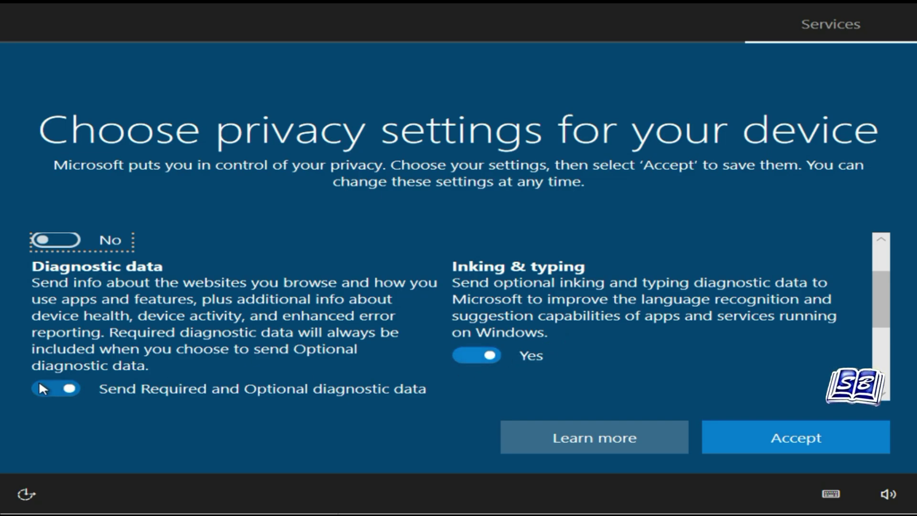
click(40, 386)
click(475, 356)
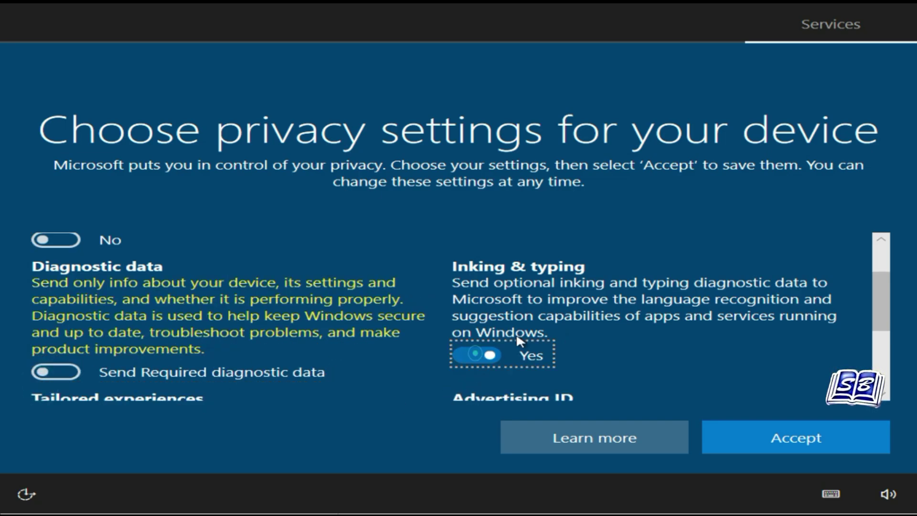
scroll(649, 297, down, 2)
click(473, 389)
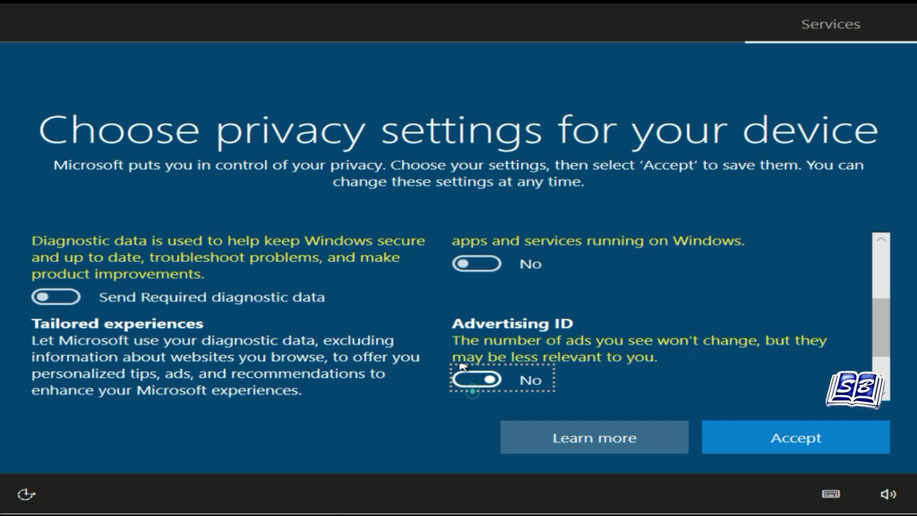
scroll(552, 311, down, 2)
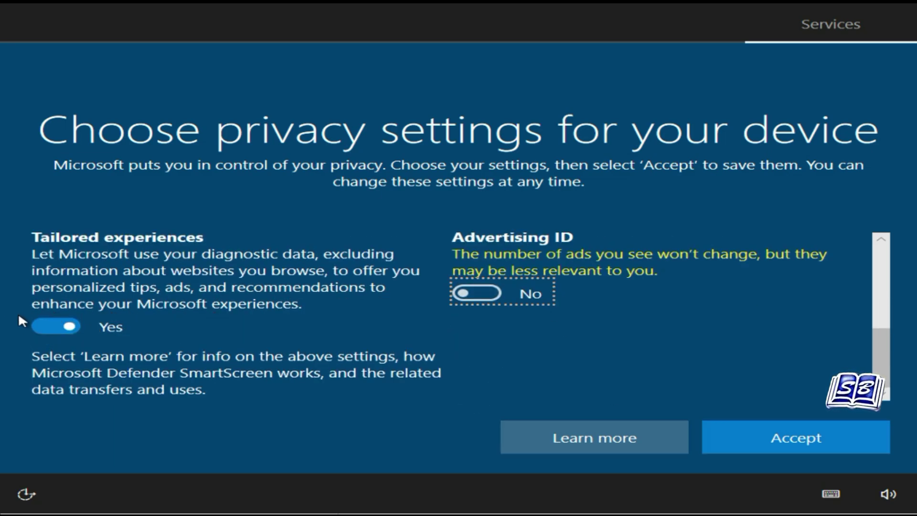
click(45, 326)
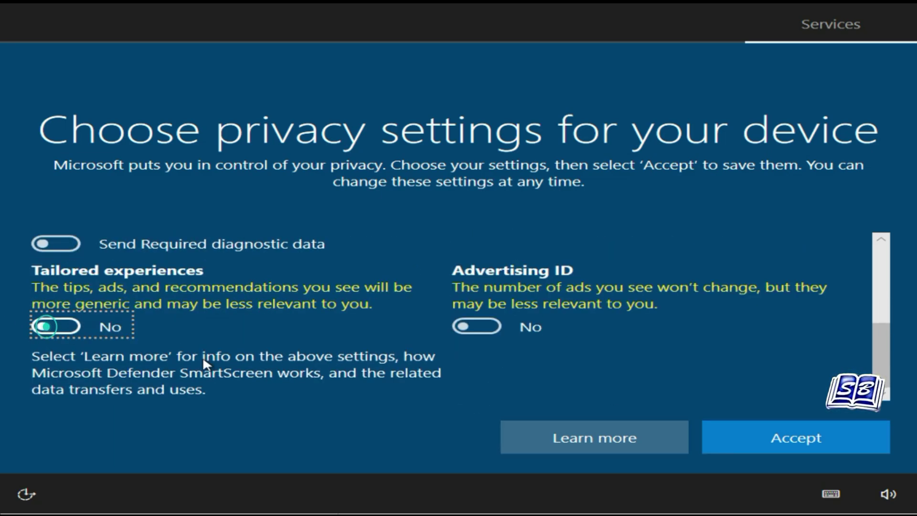
click(750, 442)
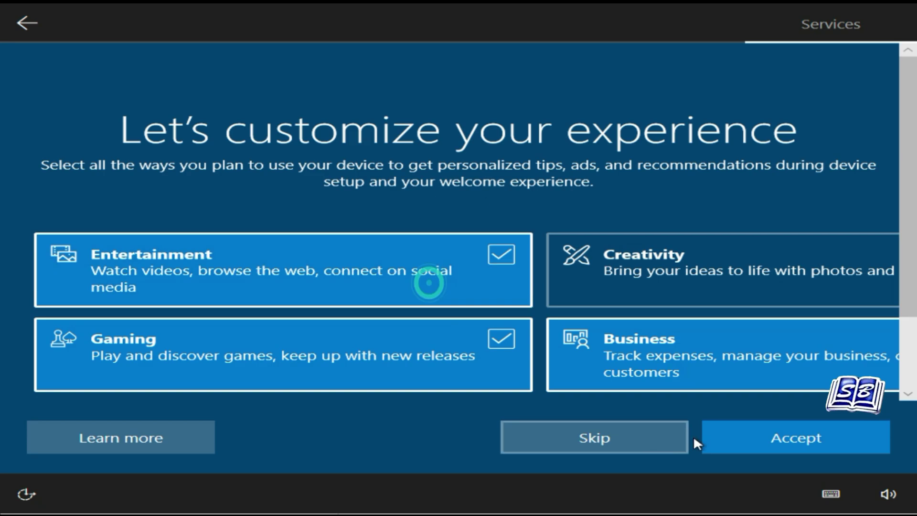
Pick Creativity as a device use, postpone phone linking, and accept Cortana.
click(733, 248)
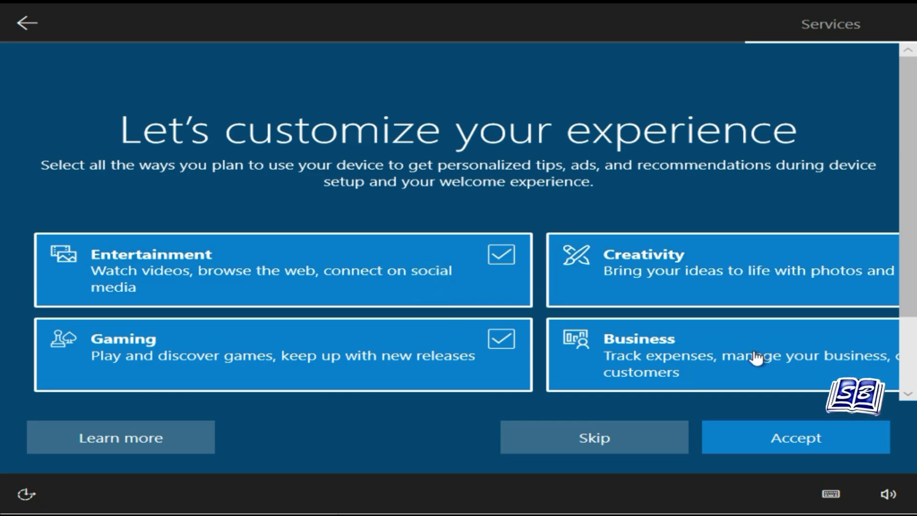
scroll(764, 392, down, 2)
click(776, 437)
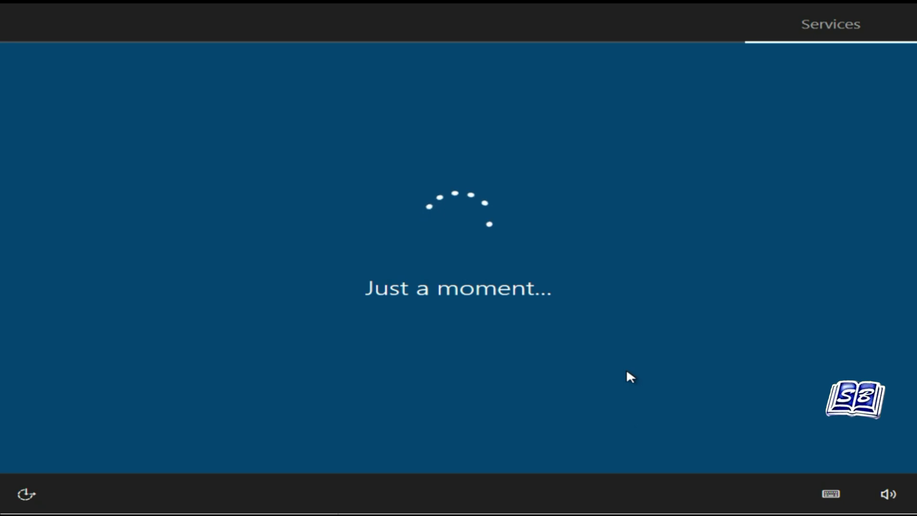
click(765, 438)
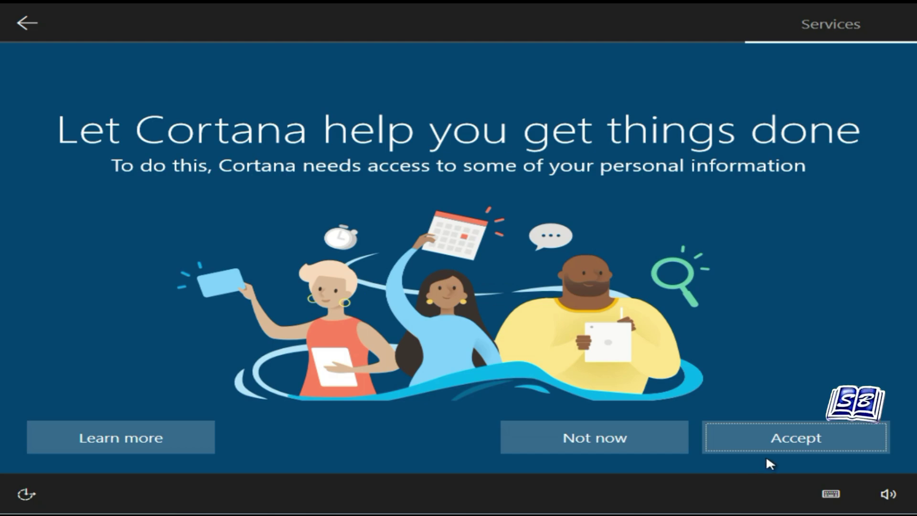
click(773, 447)
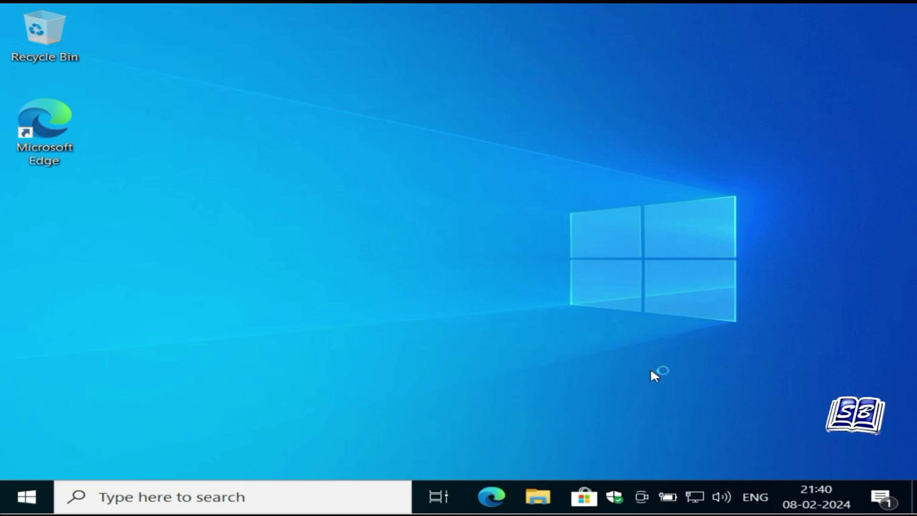
Go to Settings' Update & Security > Activation page.
right_click(41, 487)
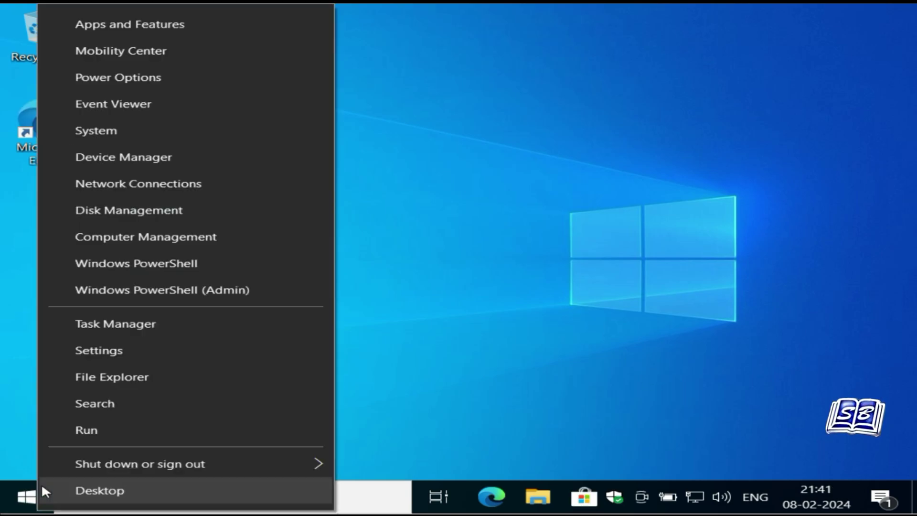
click(109, 350)
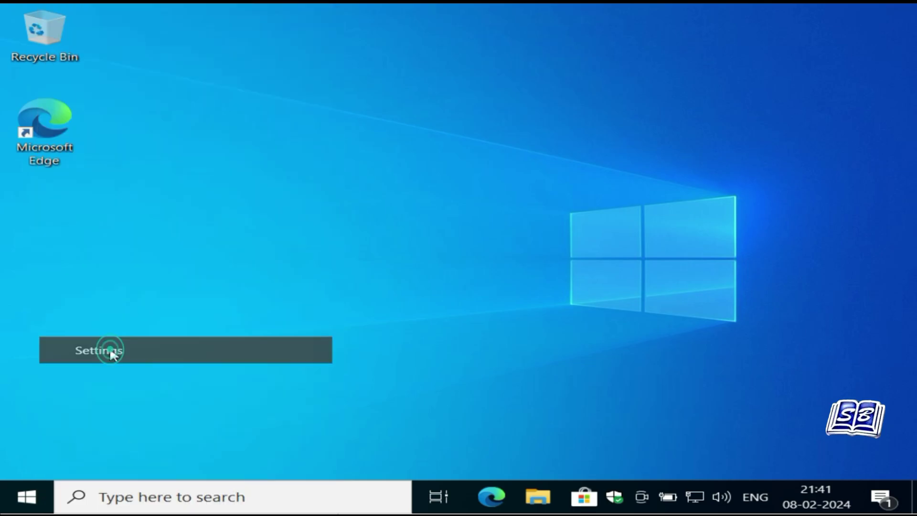
scroll(555, 253, down, 5)
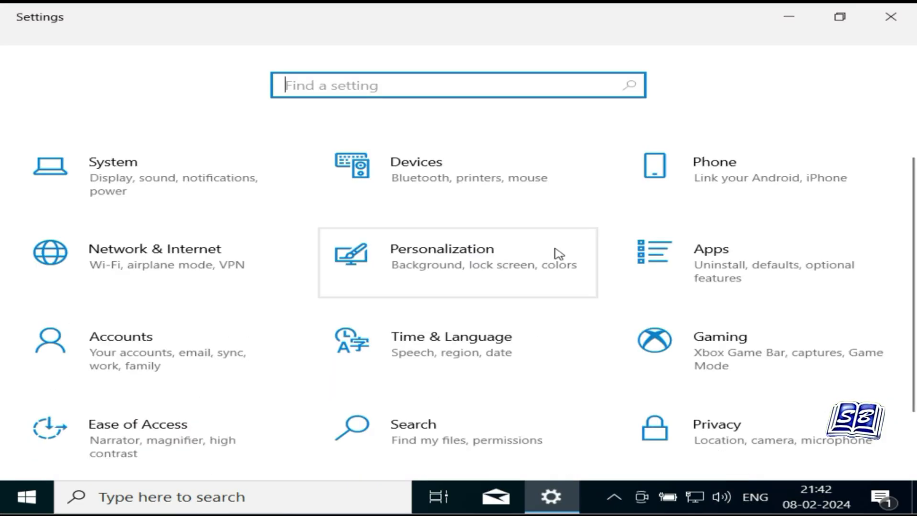
scroll(558, 254, down, 2)
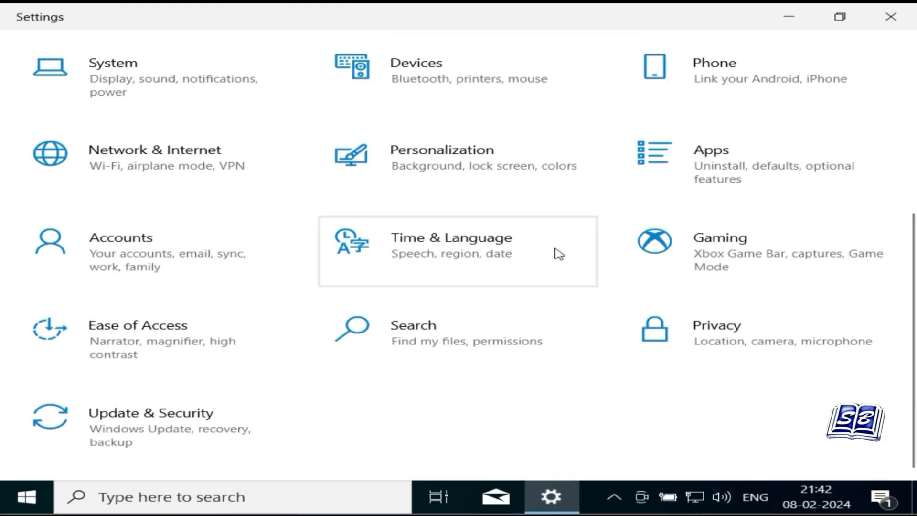
click(221, 419)
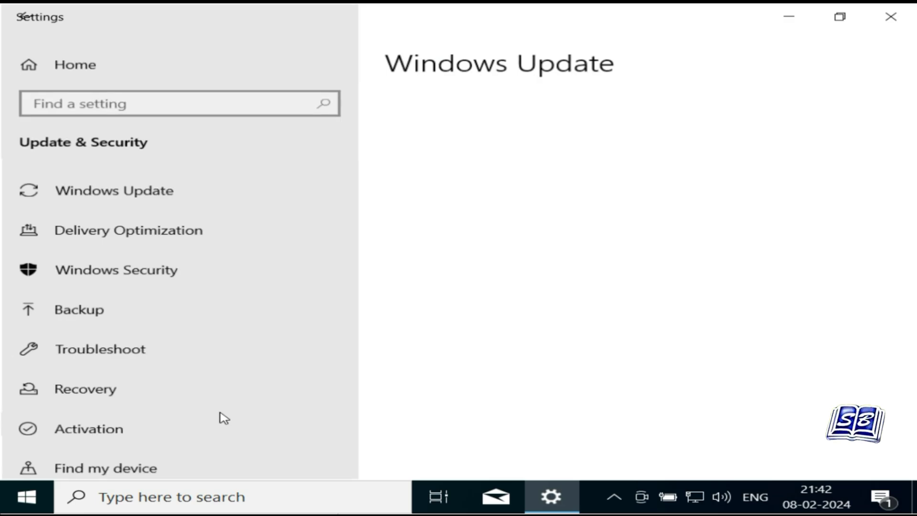
scroll(221, 417, down, 2)
click(98, 350)
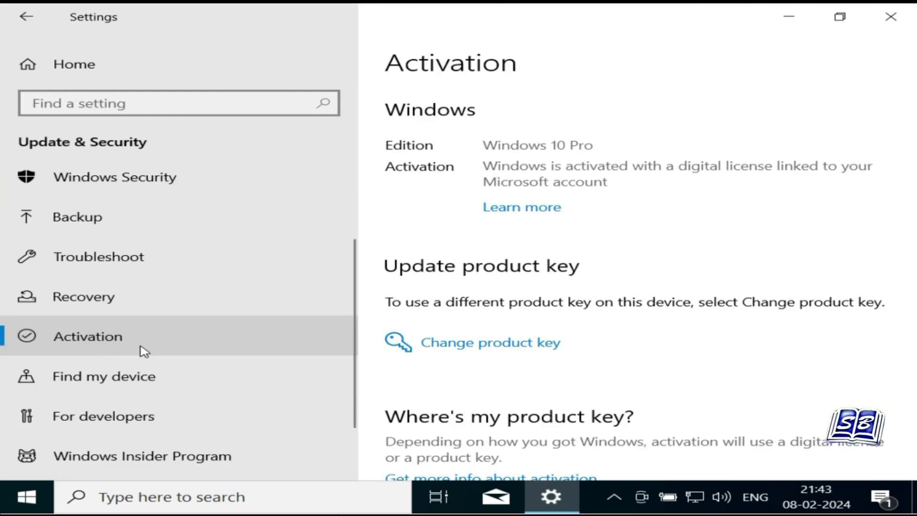
Check that Windows 10 Pro is activated with a digital license, then close Settings.
click(481, 147)
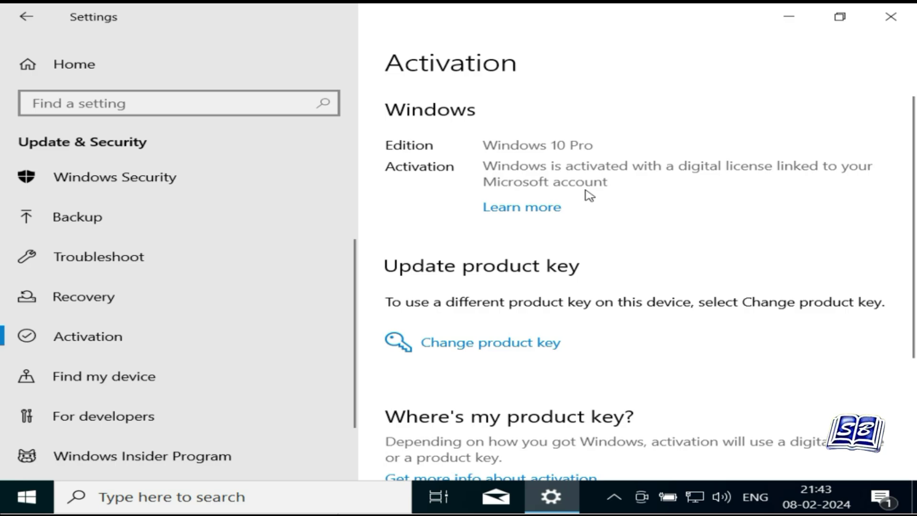
scroll(635, 282, down, 4)
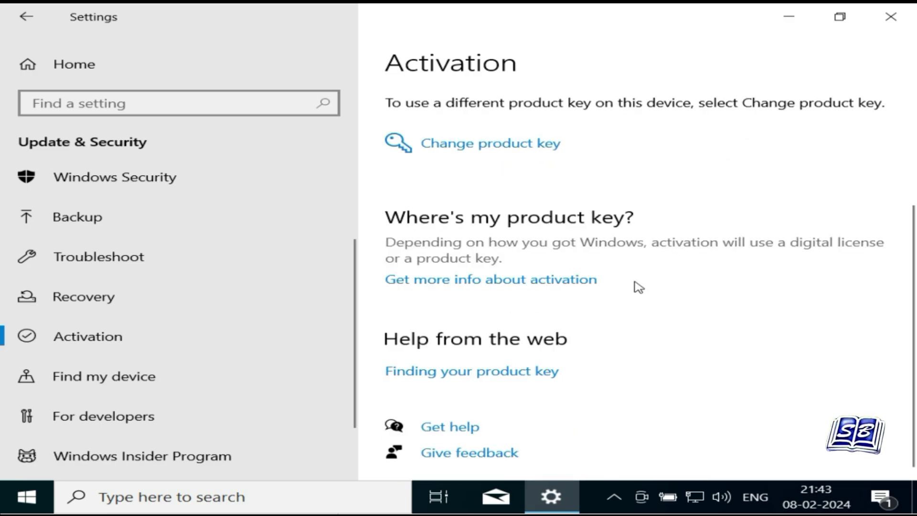
scroll(639, 287, up, 4)
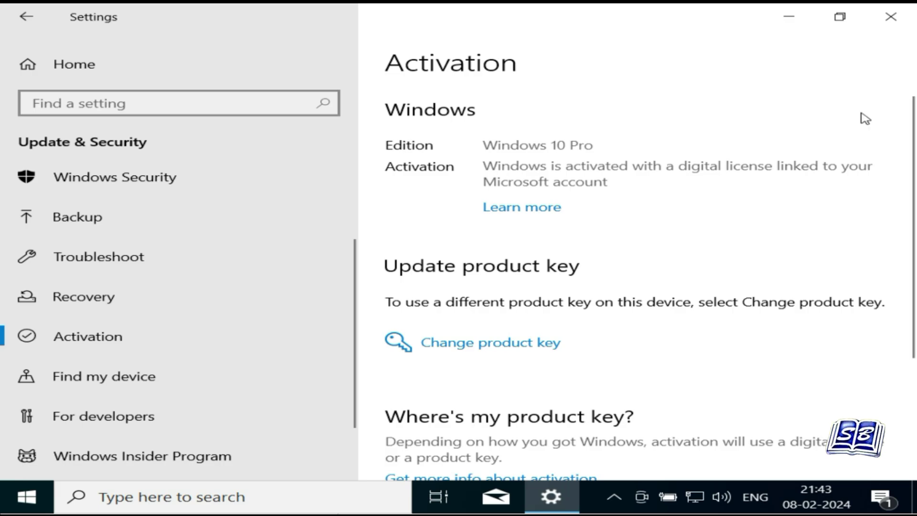
click(890, 19)
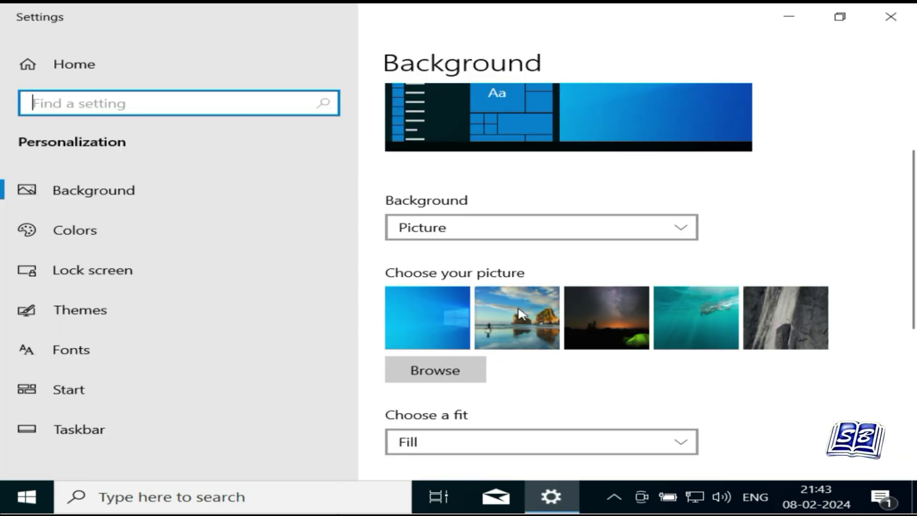
Set the rock-arch beach picture as wallpaper, then reopen Settings via the desktop's Display settings.
click(521, 313)
click(891, 18)
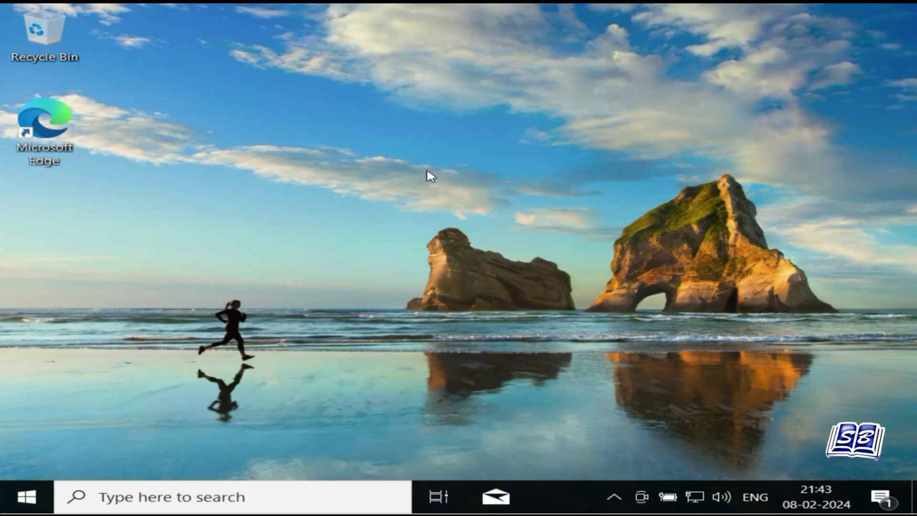
right_click(419, 157)
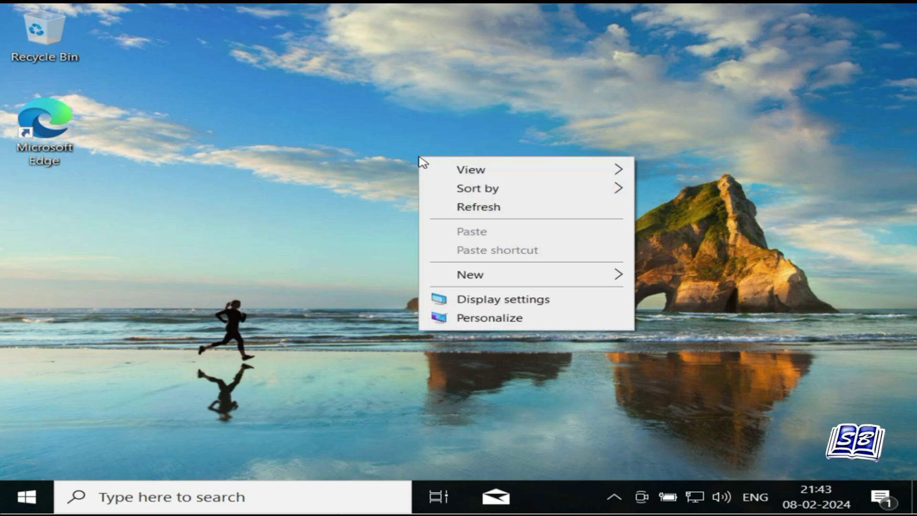
click(516, 300)
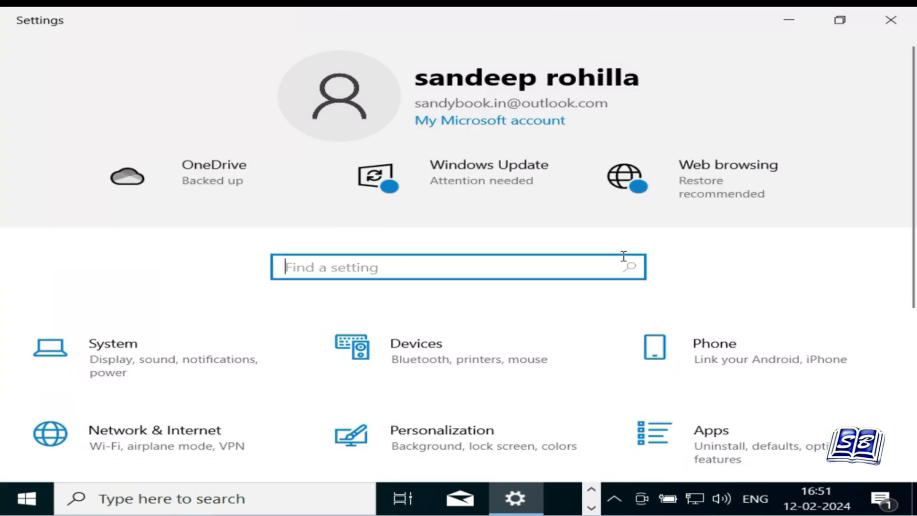
Review the five downloading updates on Windows Update, highlighting the first update's title text.
scroll(592, 279, down, 5)
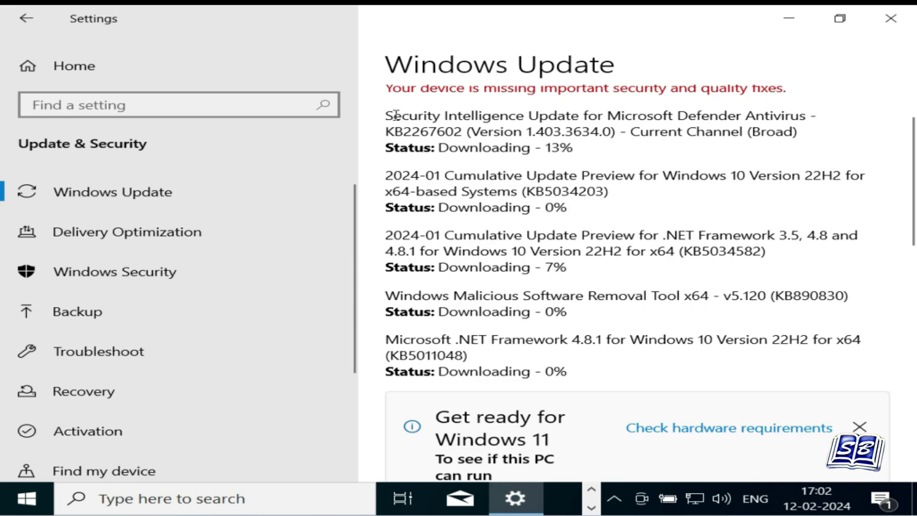
drag(395, 113, 795, 352)
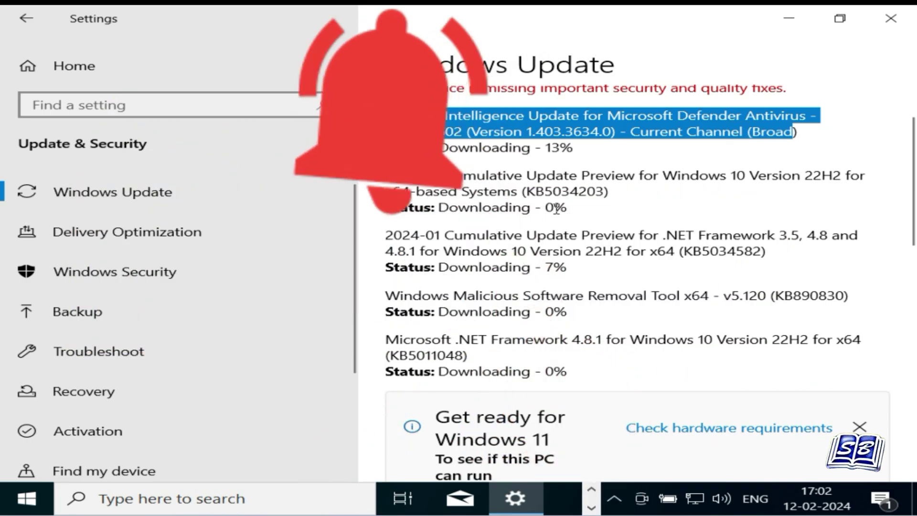
click(596, 210)
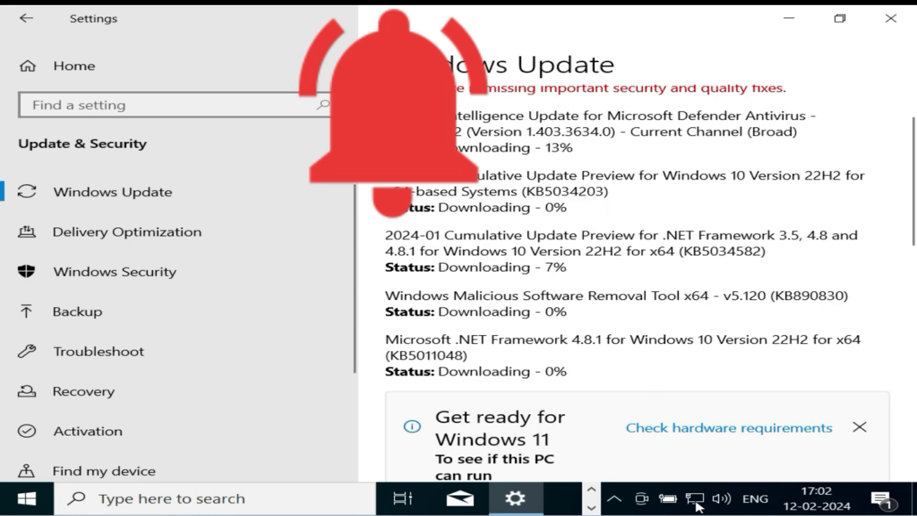
scroll(696, 333, down, 5)
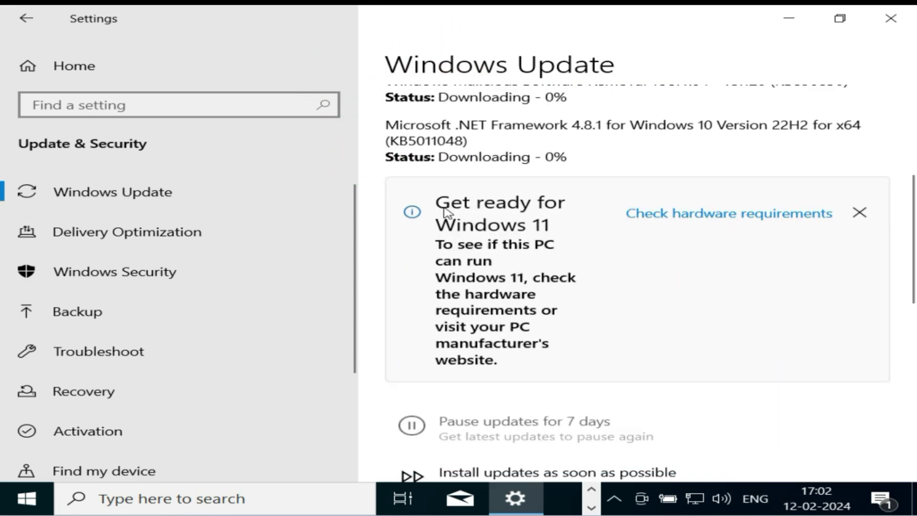